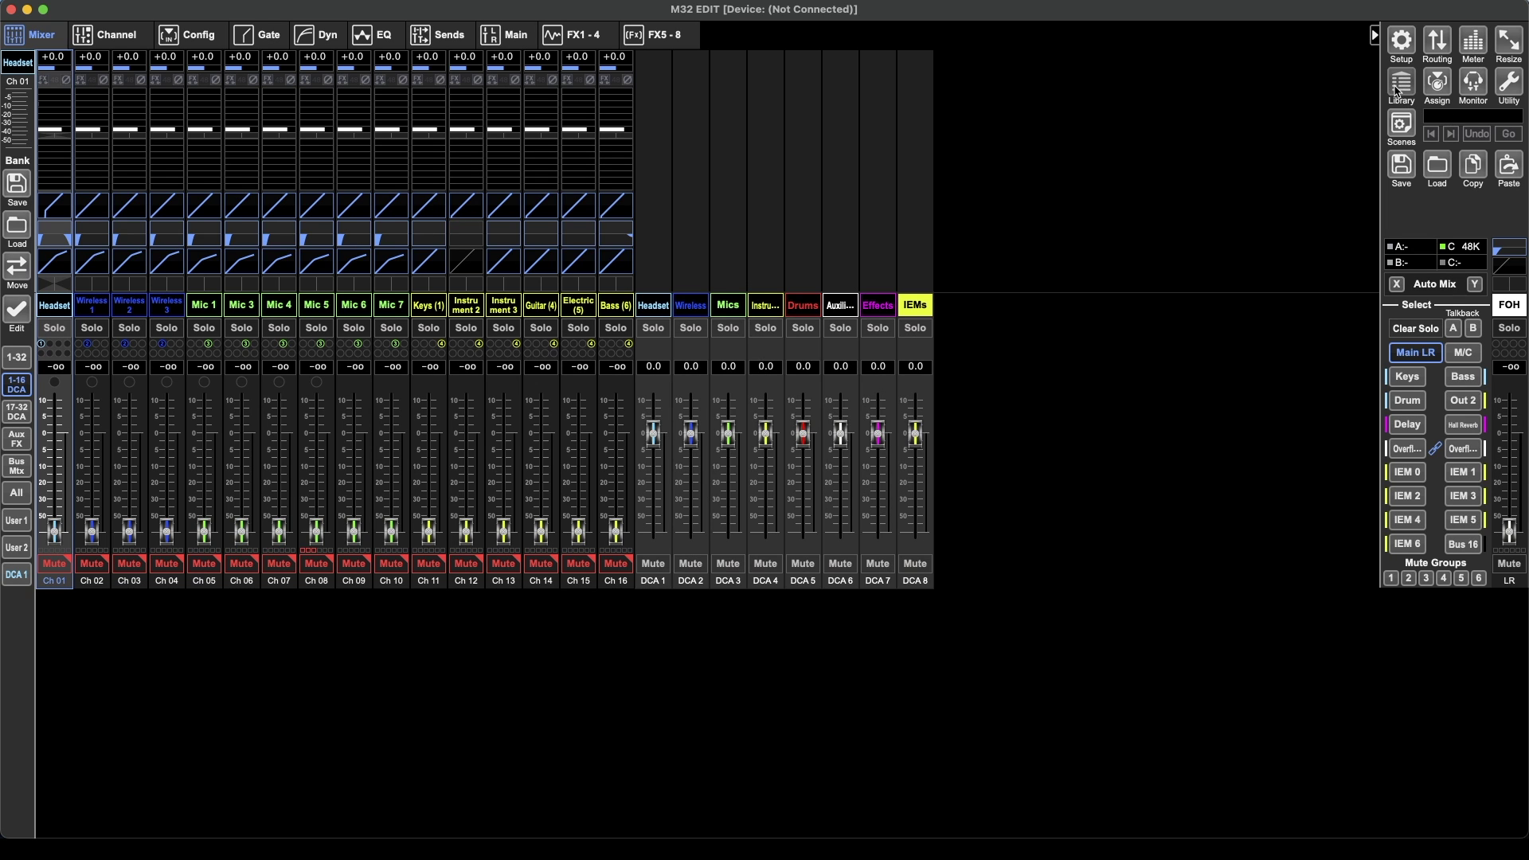
# Step: Open the Meters window showing input-channel, gate and dynamics gain-reduction meters
pyautogui.click(1480, 48)
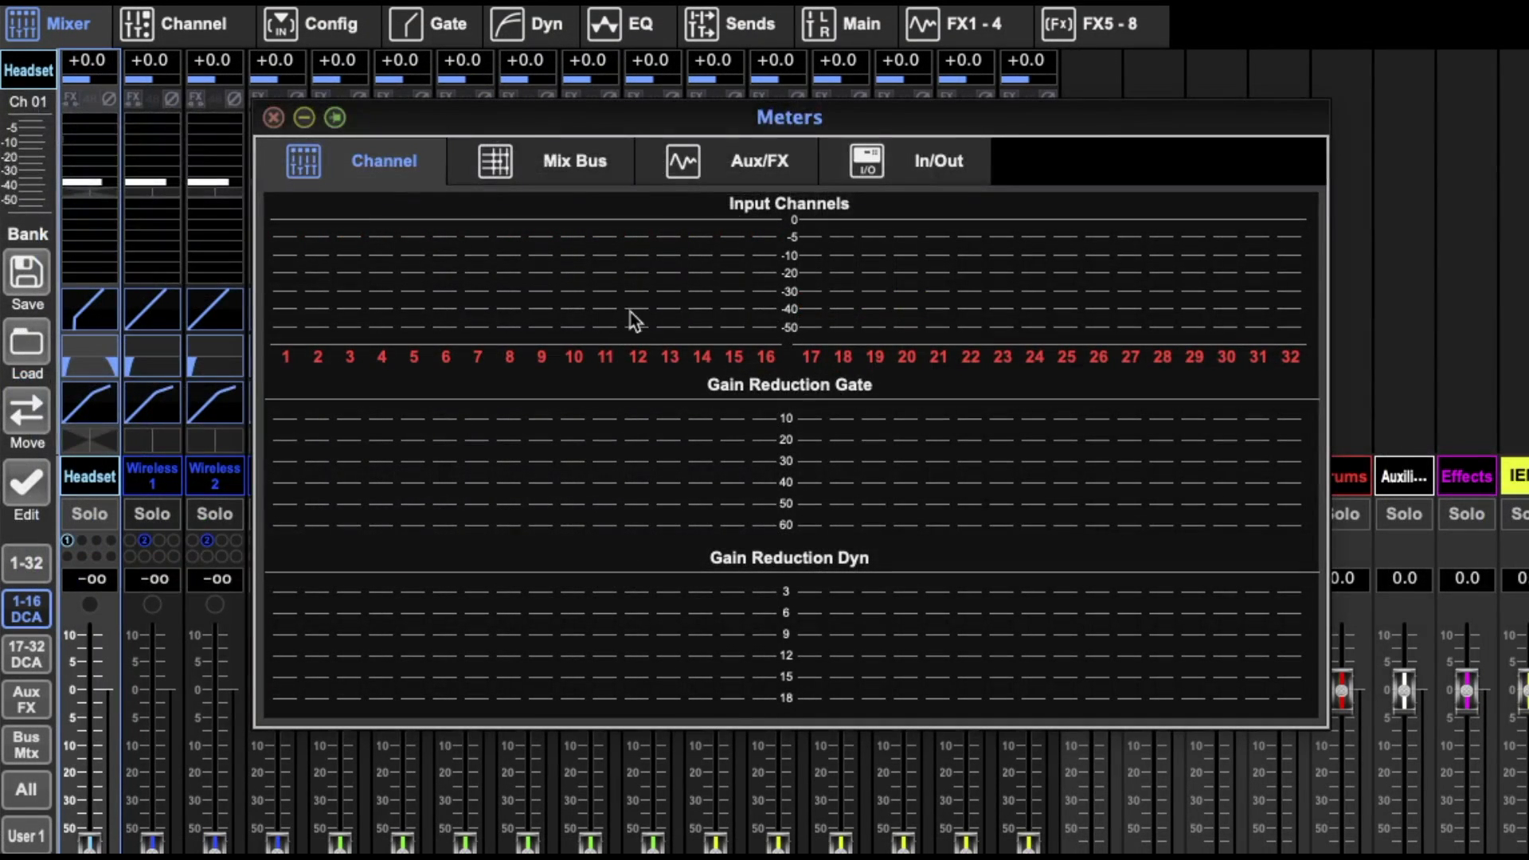
# Step: Bring the Meters window into focus, still on its Channel tab
pyautogui.click(529, 189)
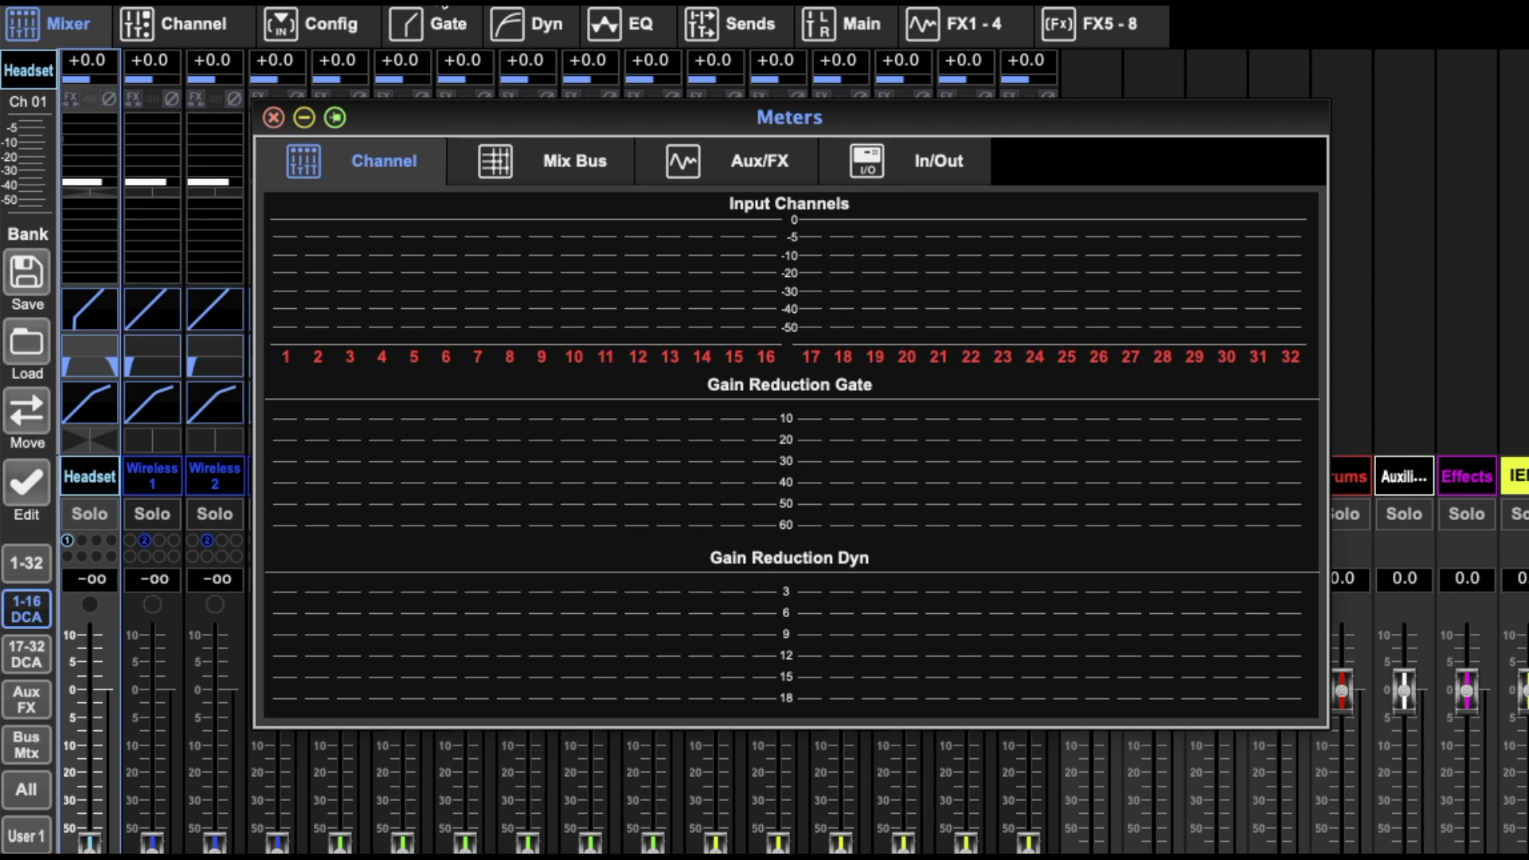
pyautogui.click(566, 164)
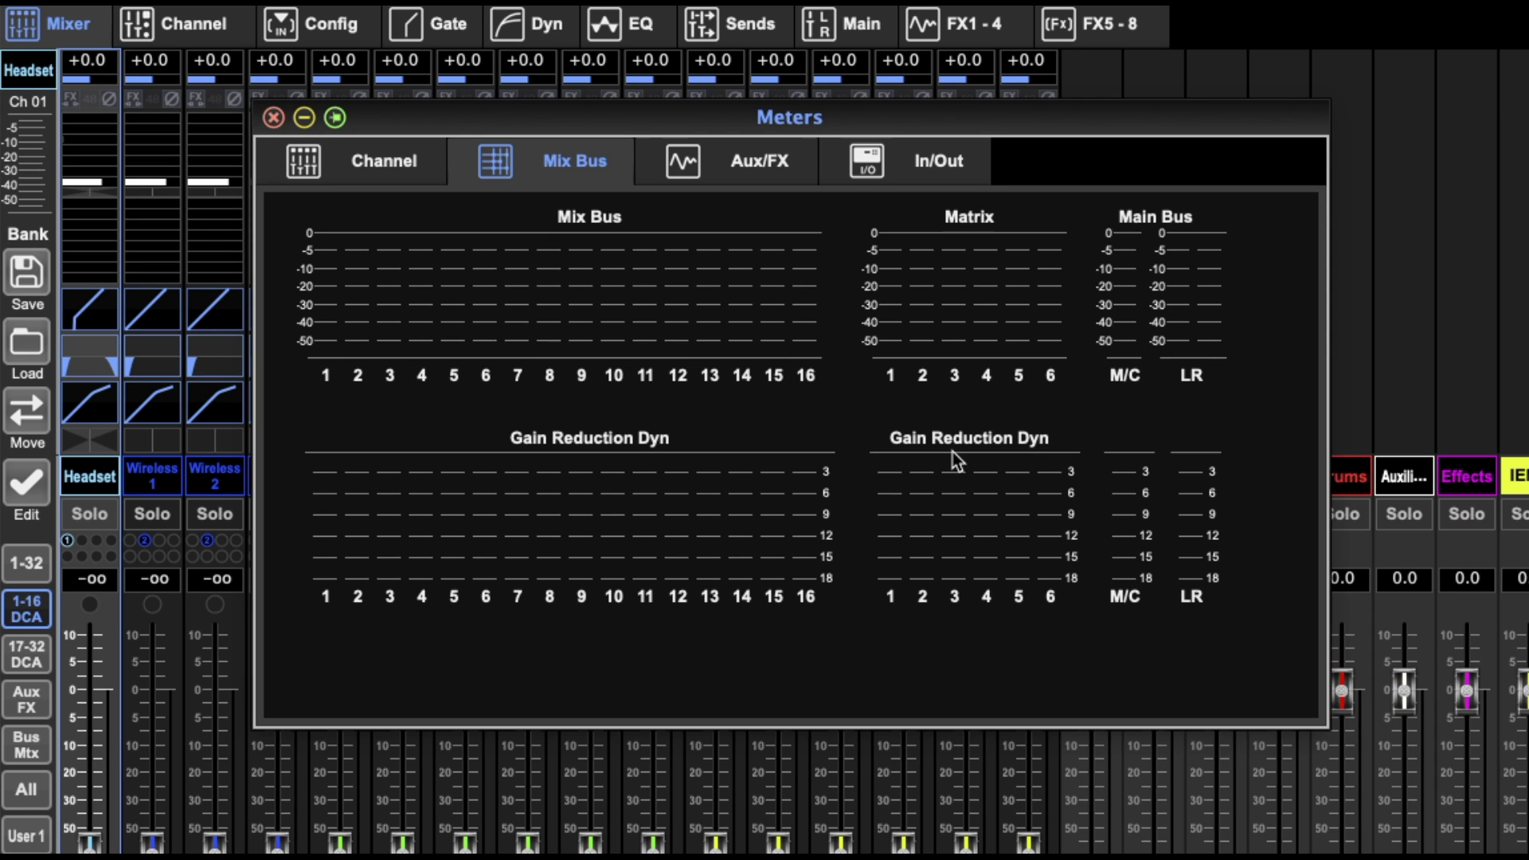
# Step: View the Aux/FX meters, then the In/Out meters with Outputs, Ultranet, AES/EBU and Monitor
pyautogui.click(742, 172)
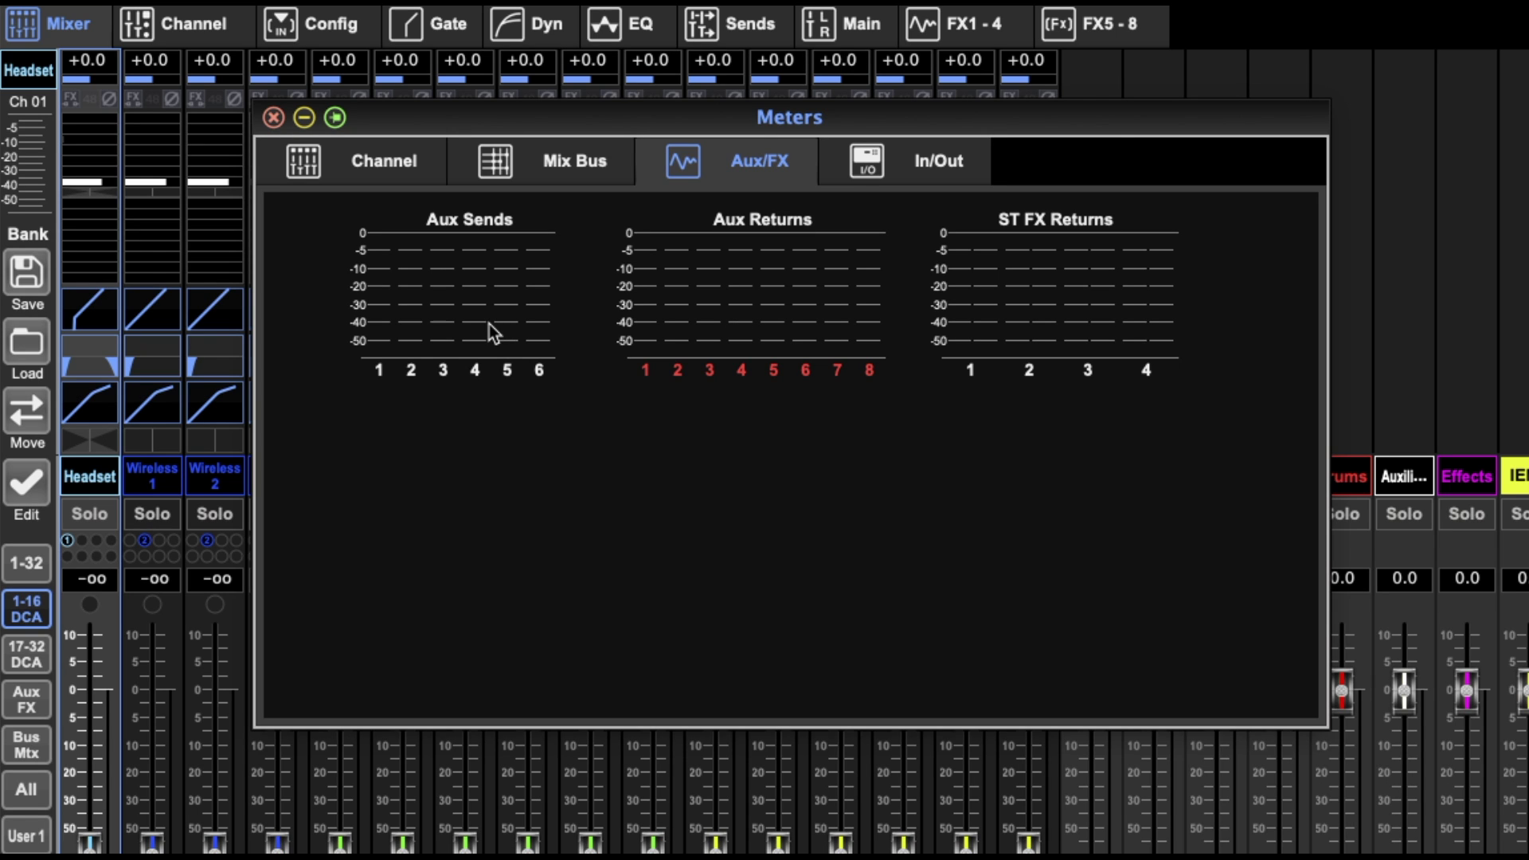
pyautogui.click(910, 161)
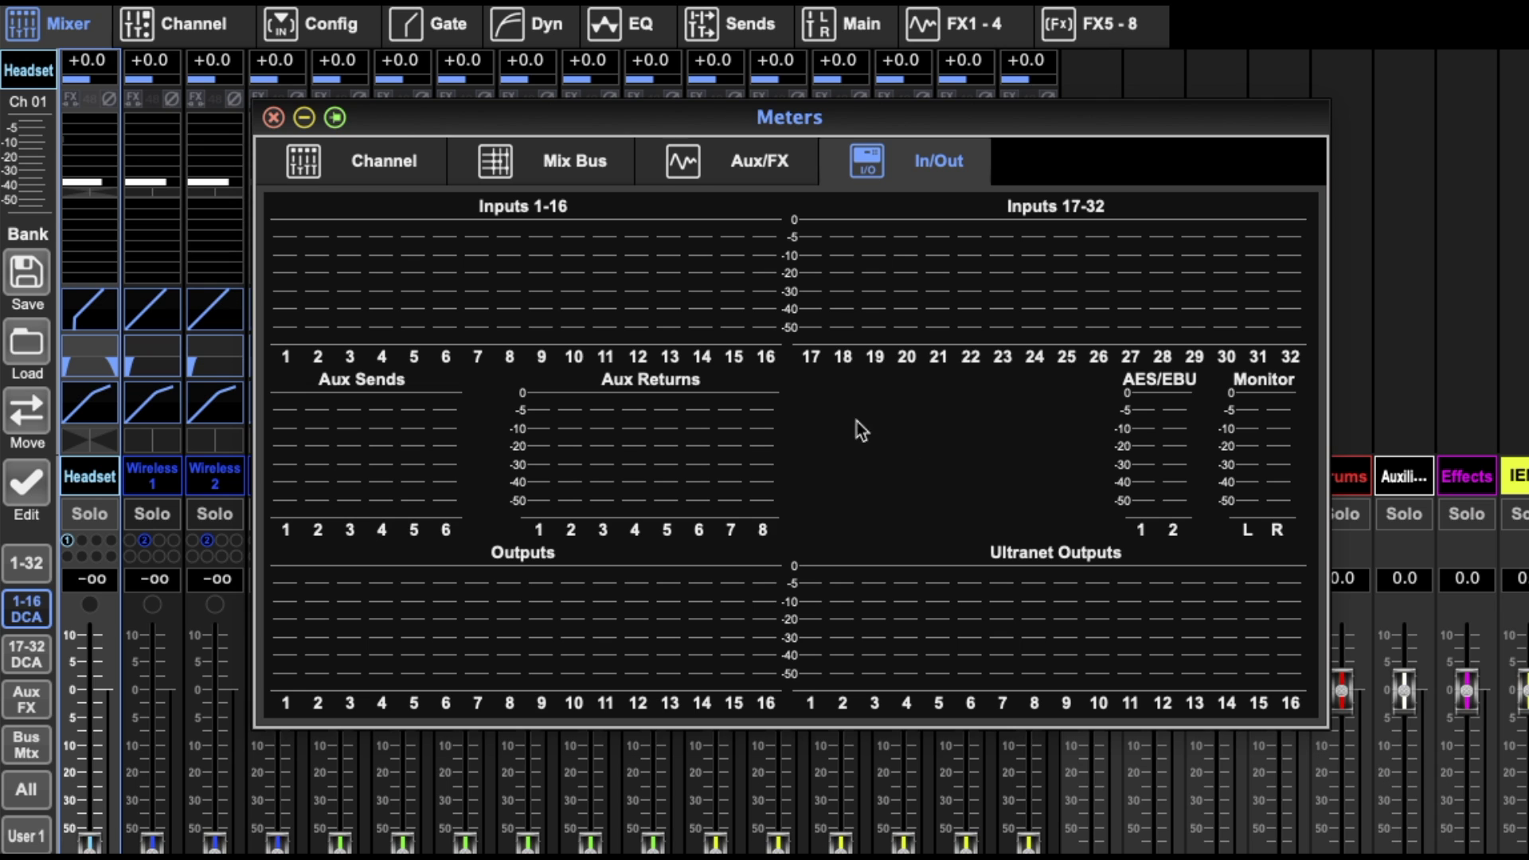
# Step: Return the Meters window to the input channel meters
pyautogui.click(431, 158)
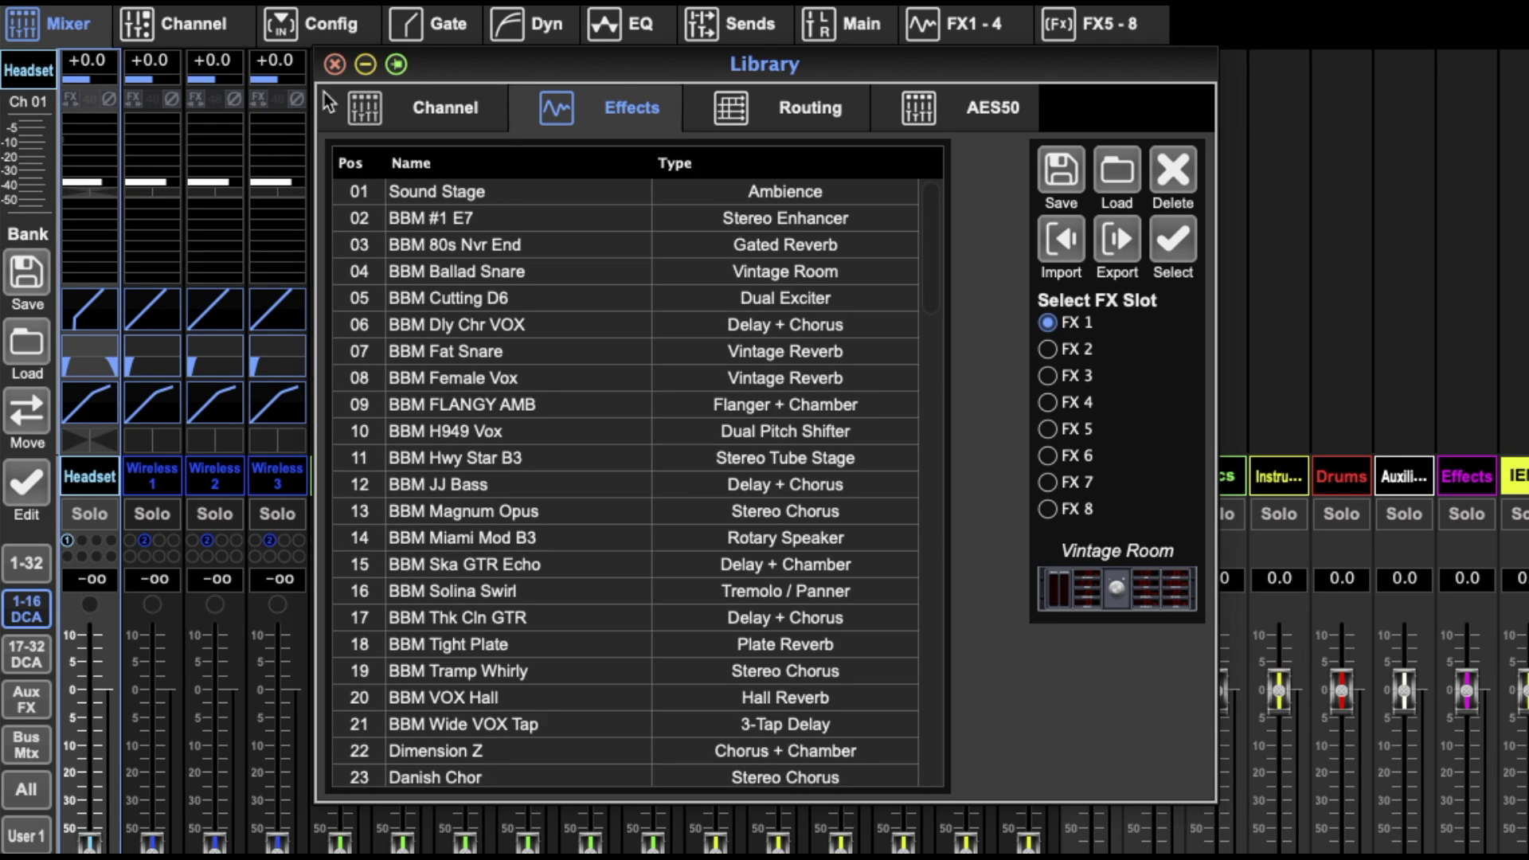
# Step: Show the Library's Channel tab and scroll through the 76 stored channel presets
pyautogui.click(396, 99)
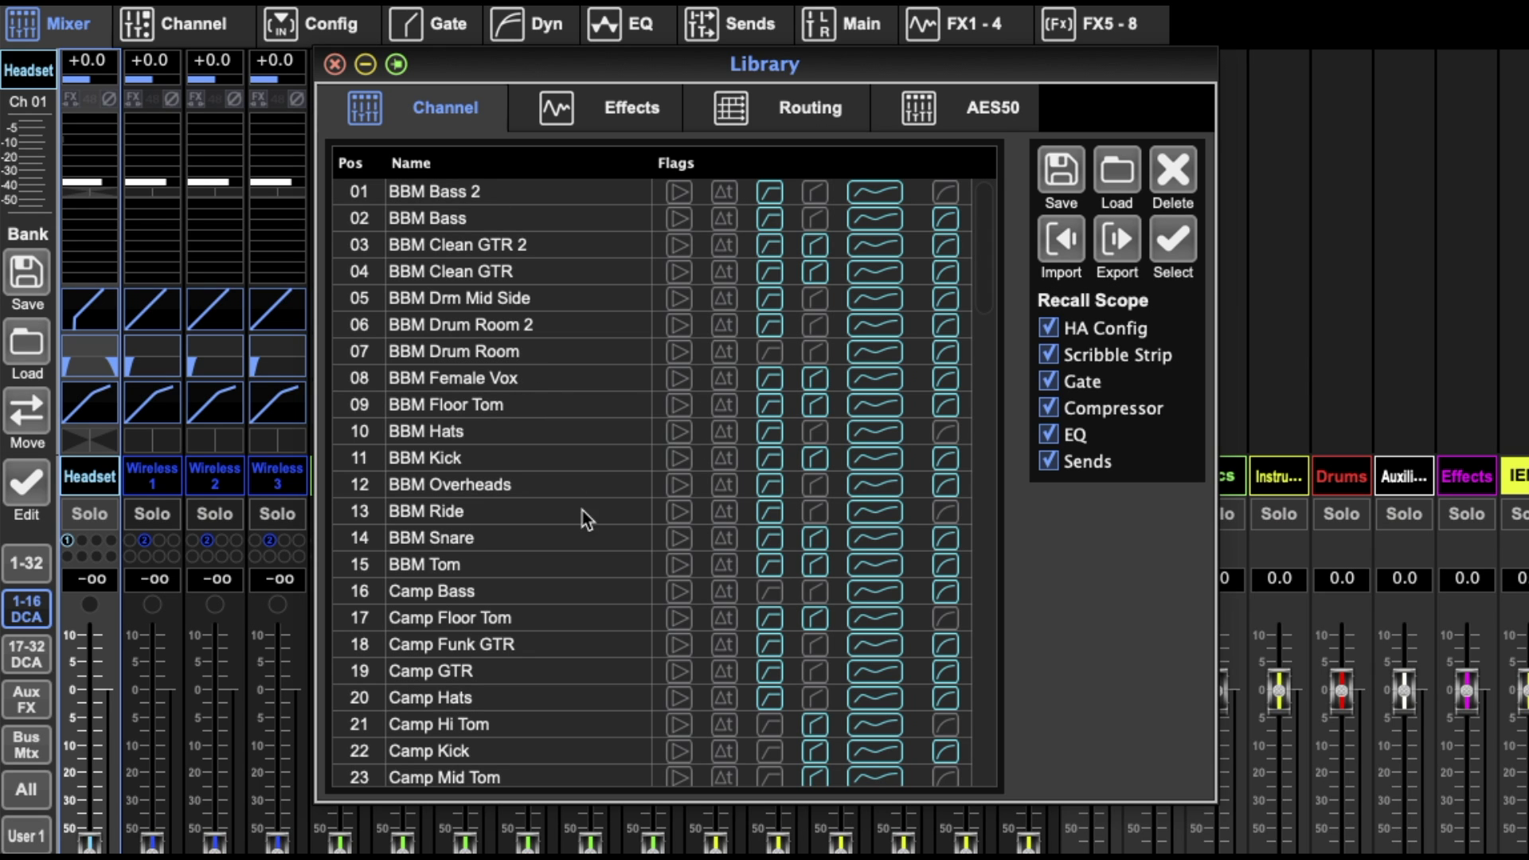
pyautogui.scroll(-5, 604, 495)
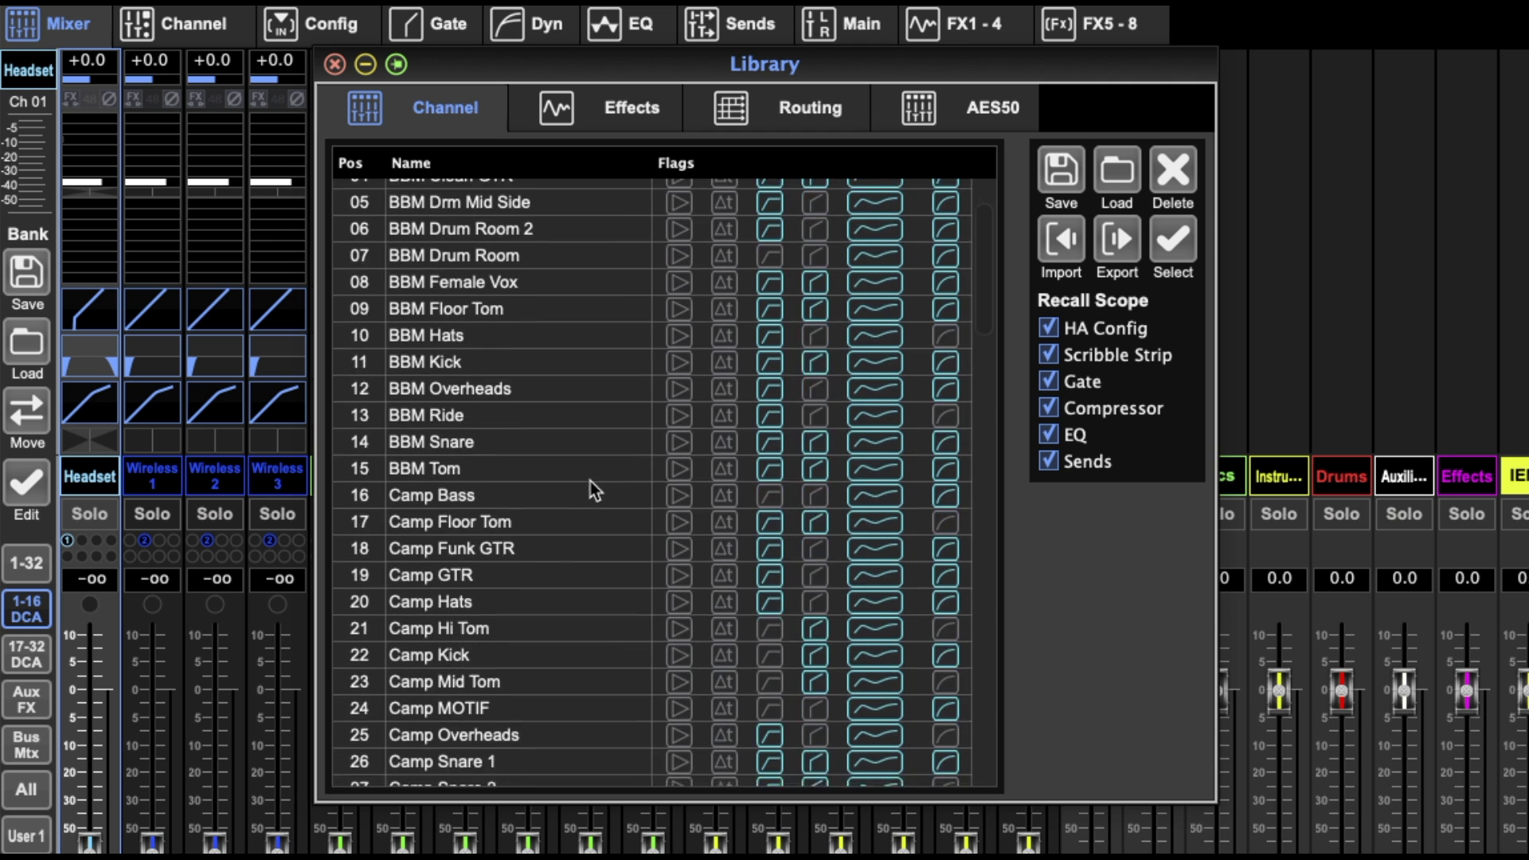
pyautogui.scroll(-7, 603, 485)
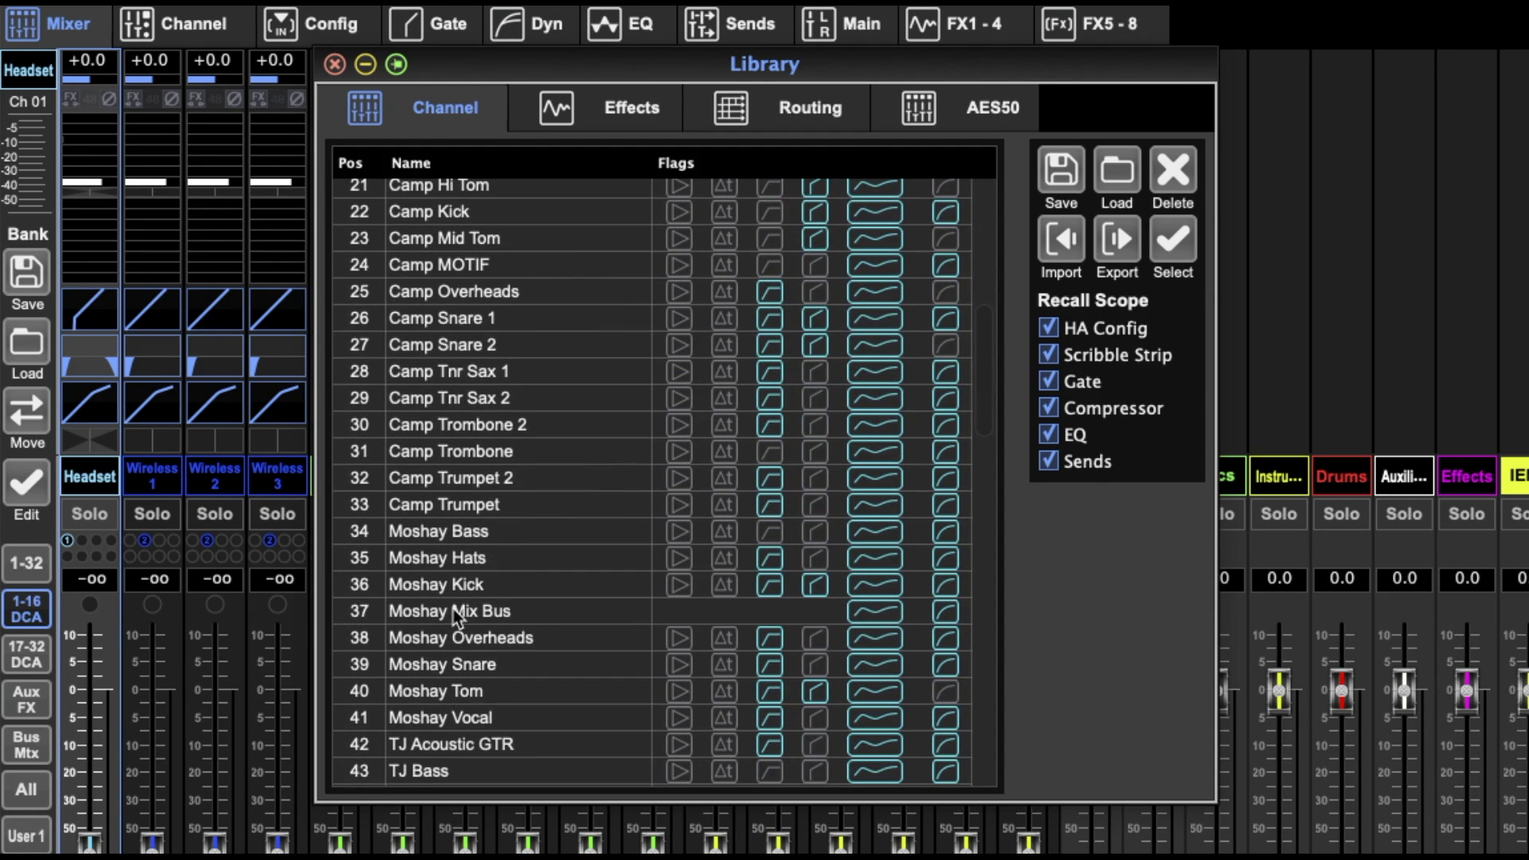
pyautogui.scroll(-4, 514, 598)
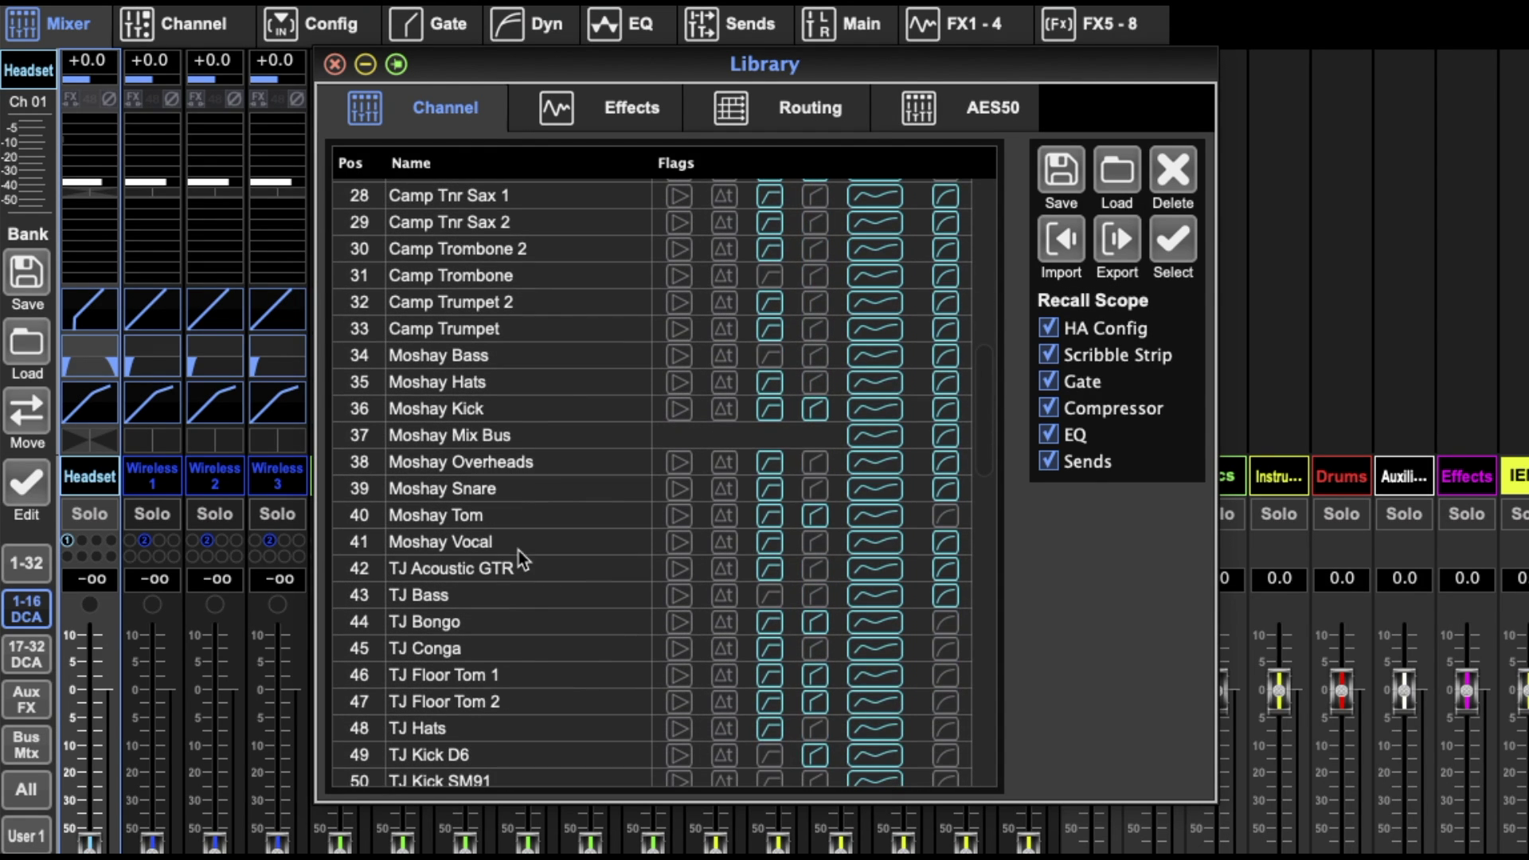
pyautogui.scroll(15, 781, 438)
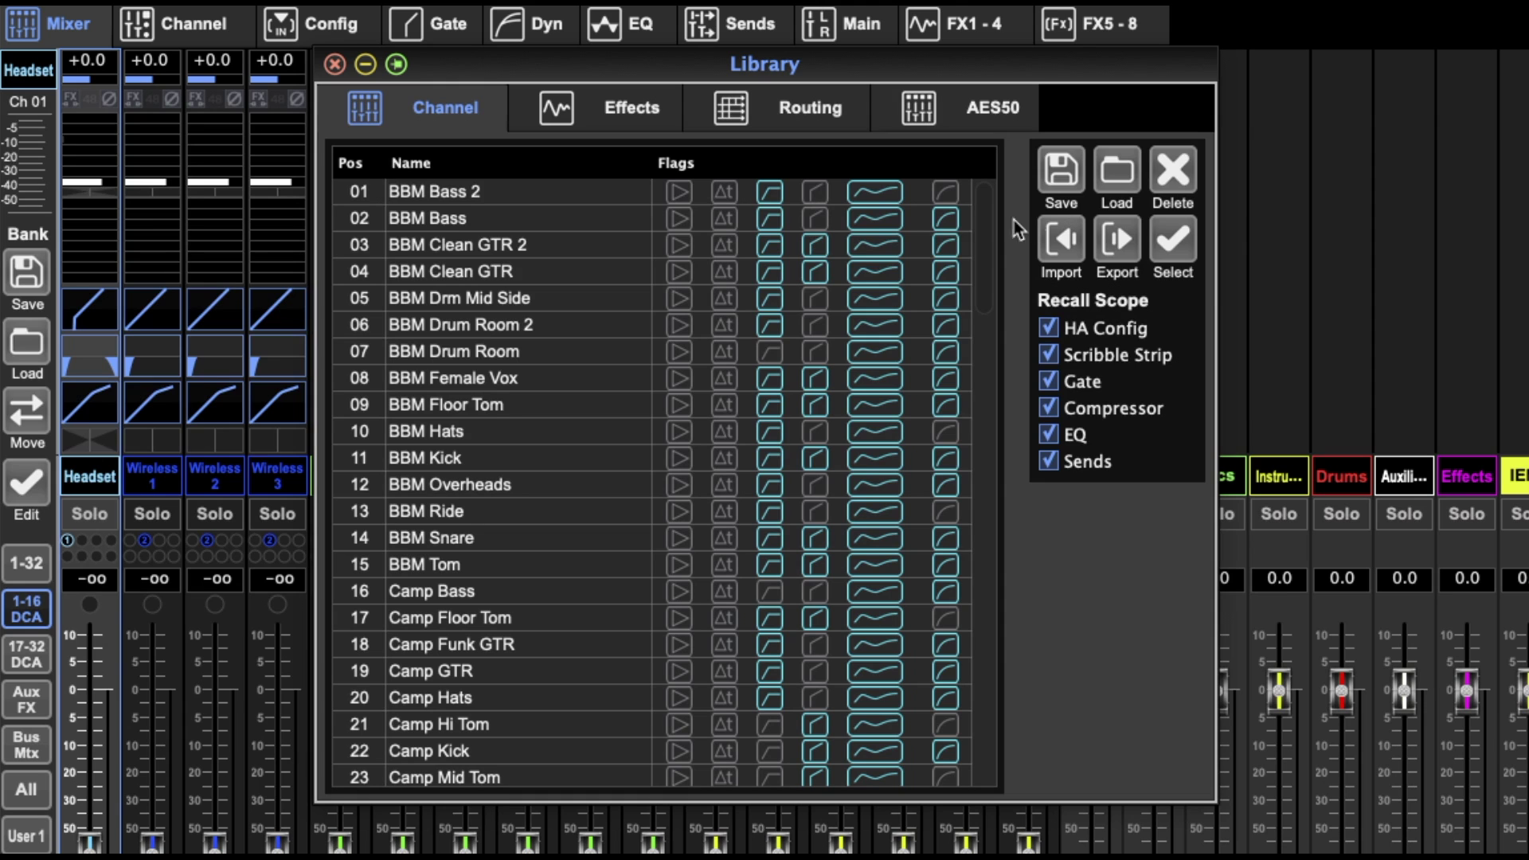
pyautogui.scroll(-18, 700, 568)
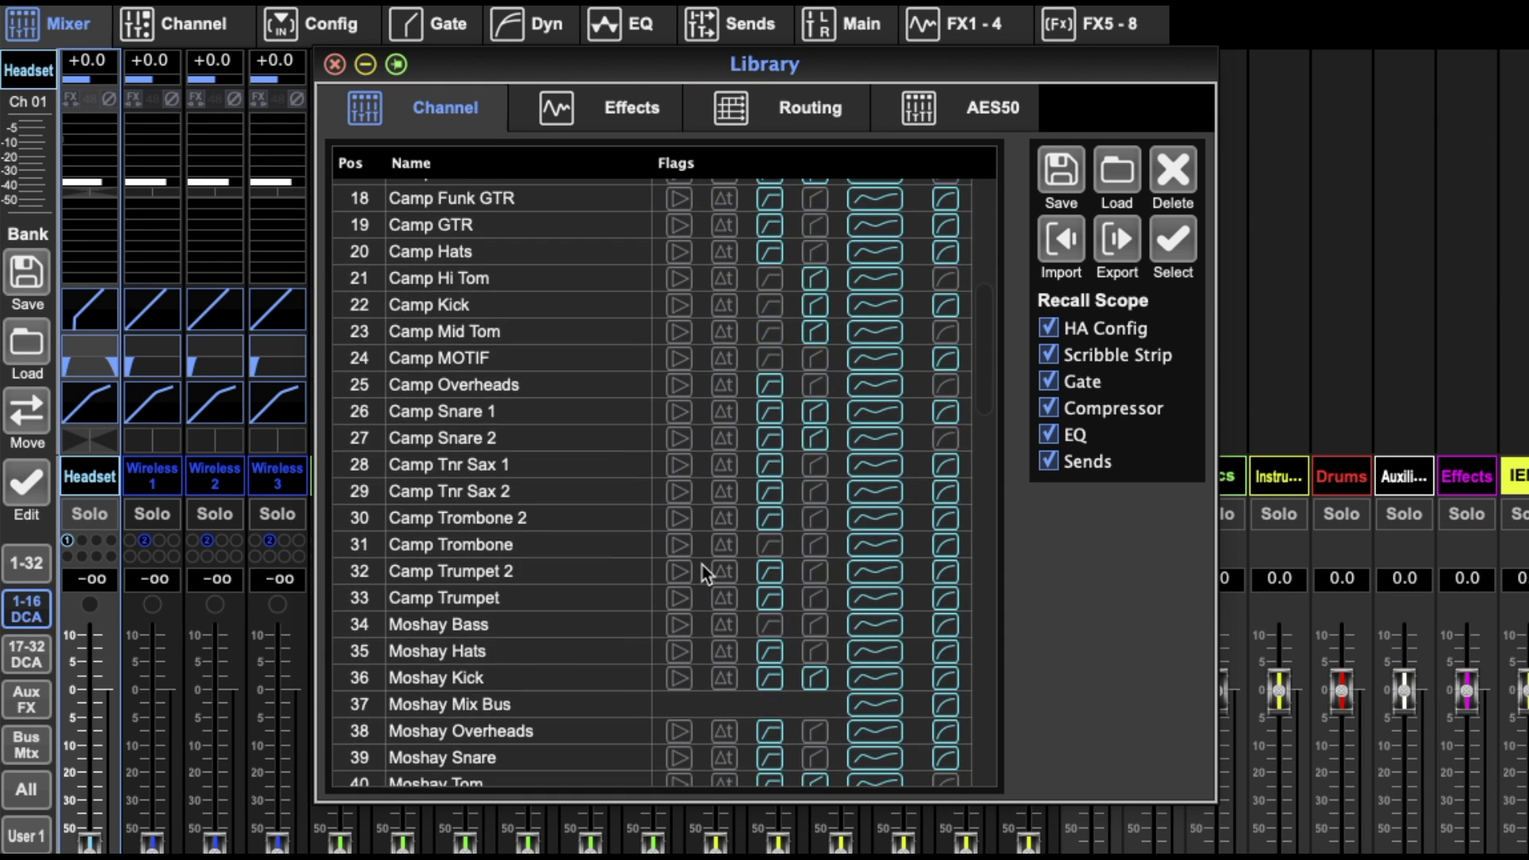
pyautogui.scroll(-16, 699, 562)
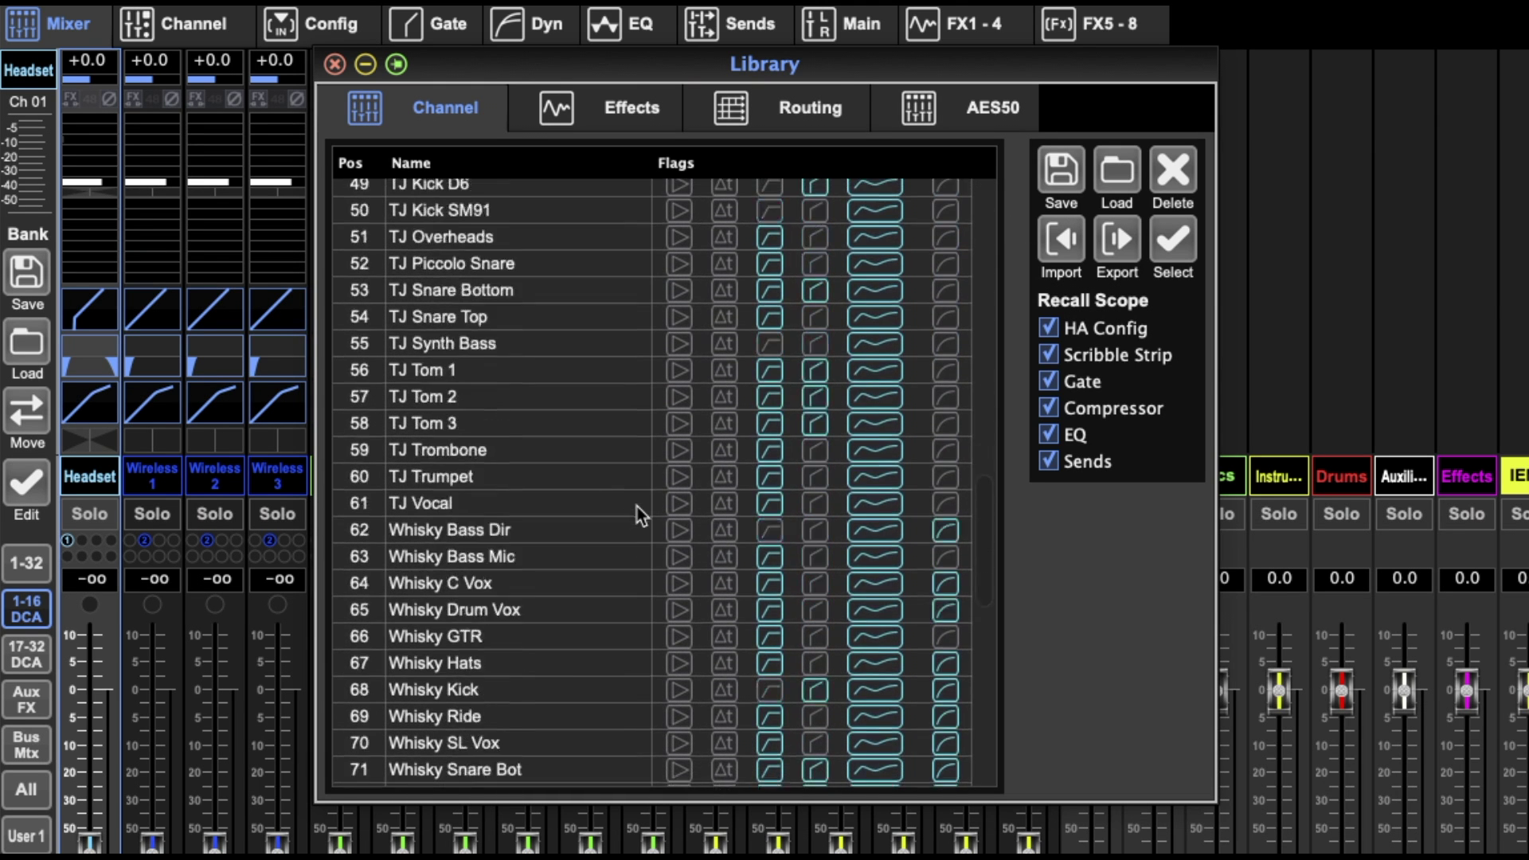
pyautogui.scroll(-7, 637, 507)
pyautogui.scroll(13, 635, 508)
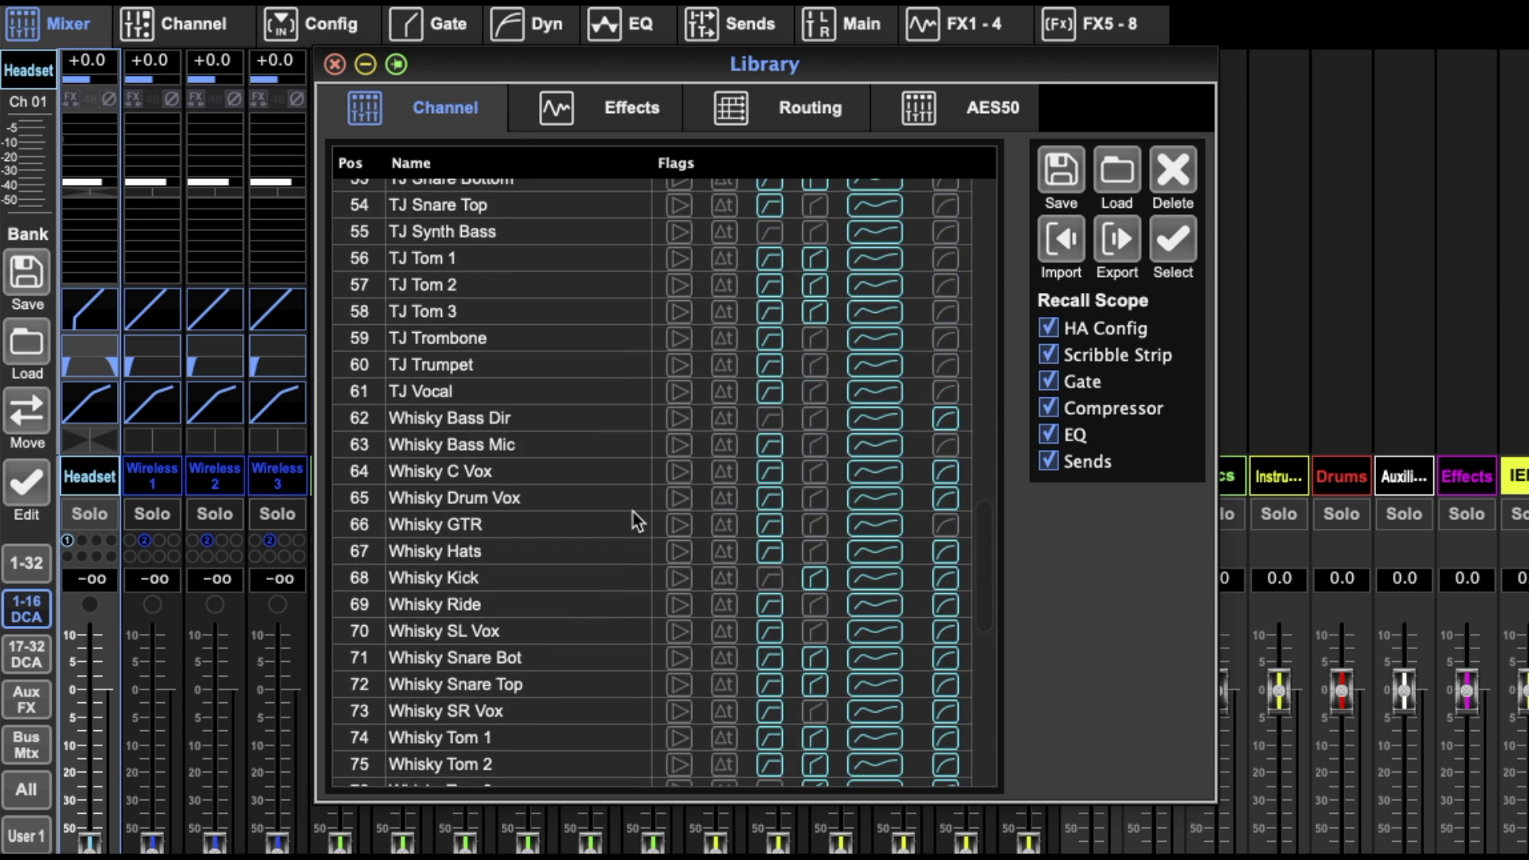
pyautogui.scroll(-3, 632, 513)
pyautogui.scroll(20, 587, 511)
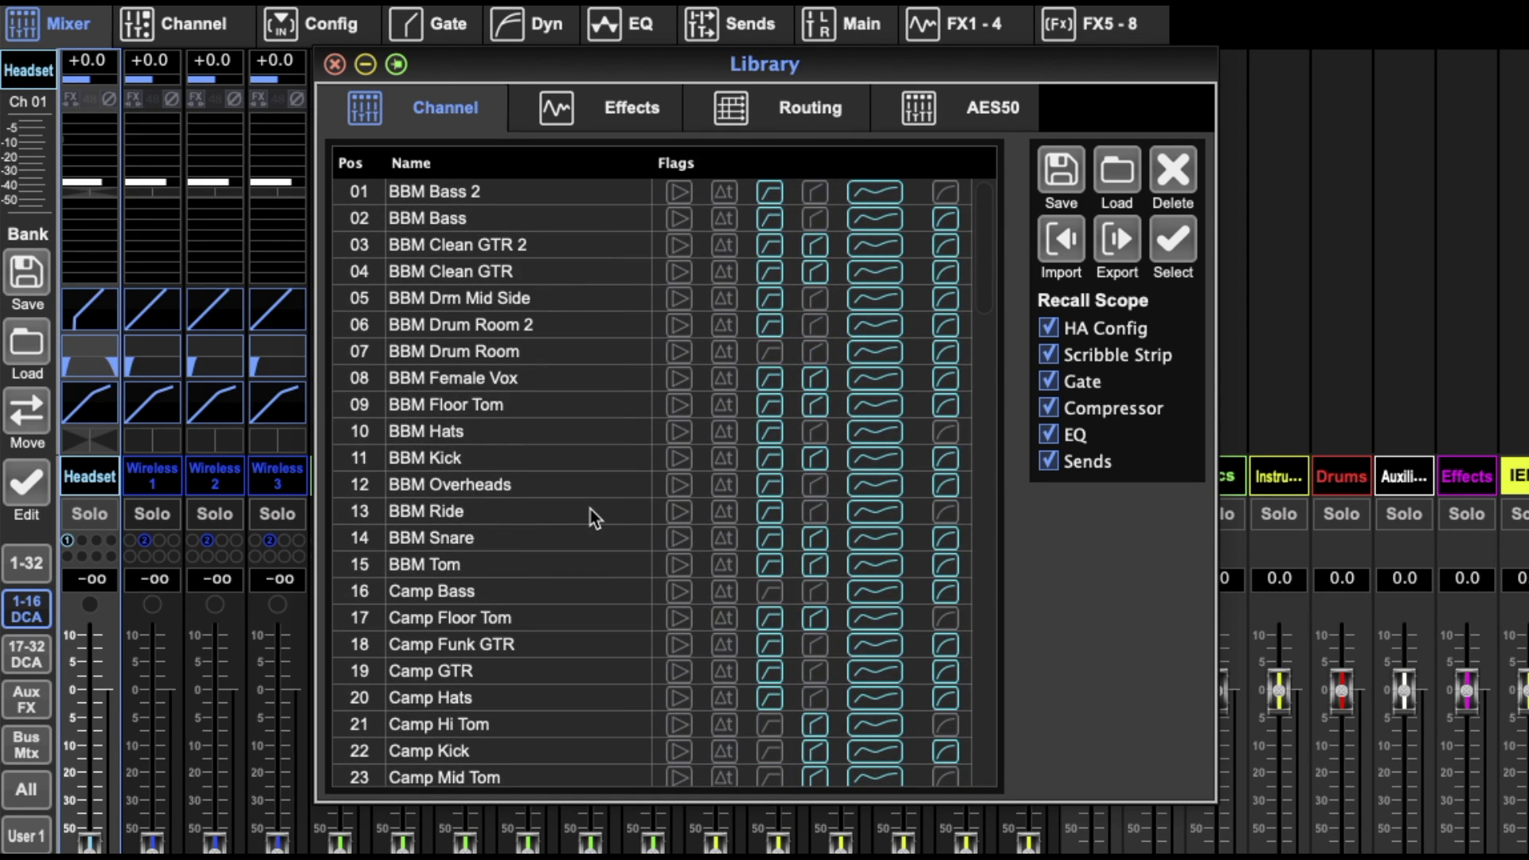
pyautogui.scroll(-2, 591, 478)
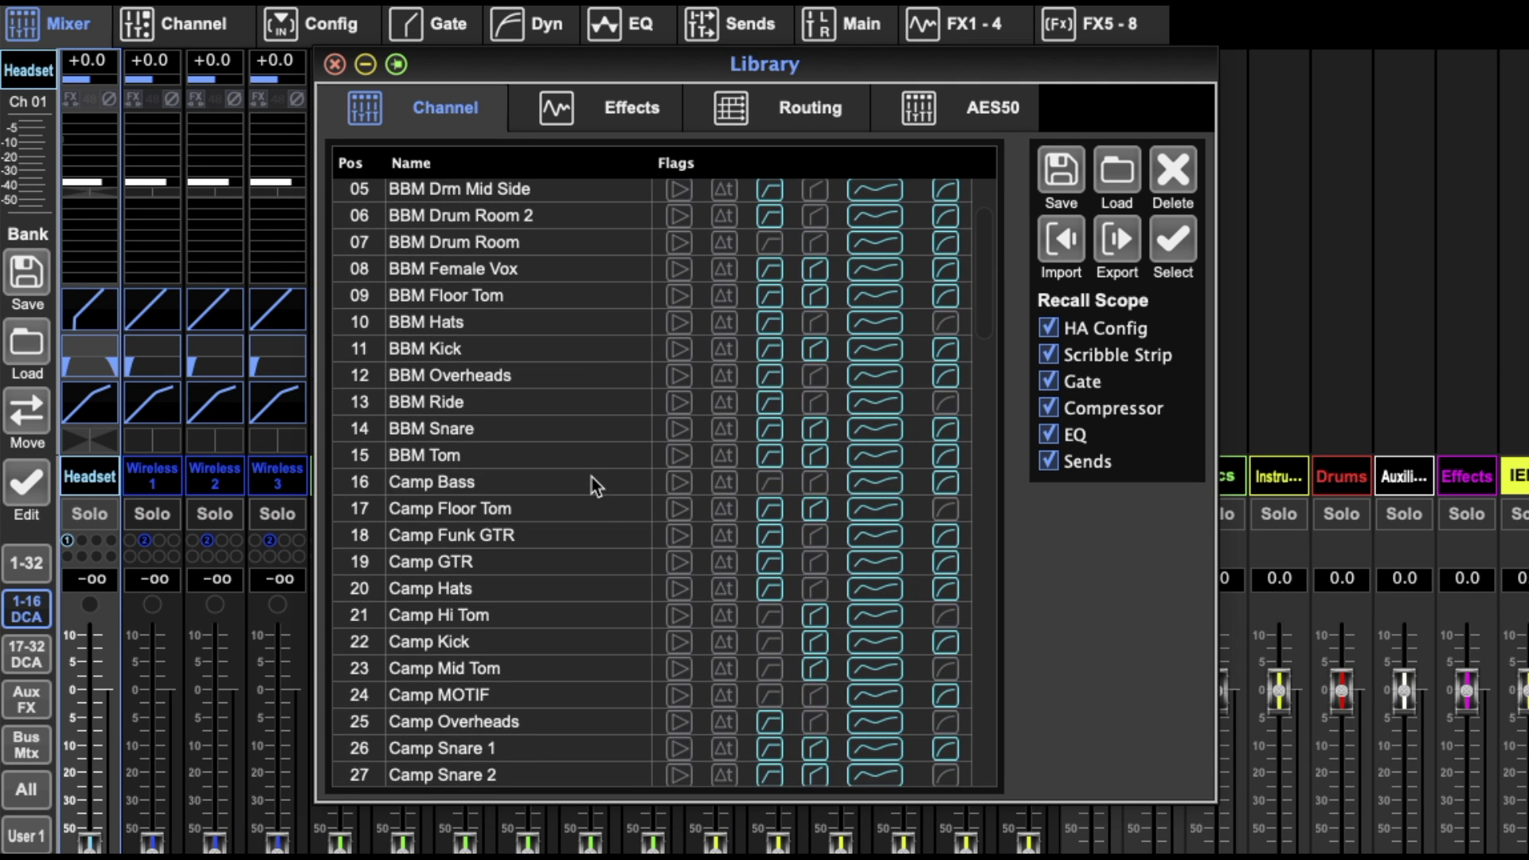
# Step: Select the Camp Bass channel preset, then the empty preset slot 77
pyautogui.click(591, 477)
pyautogui.scroll(-20, 590, 486)
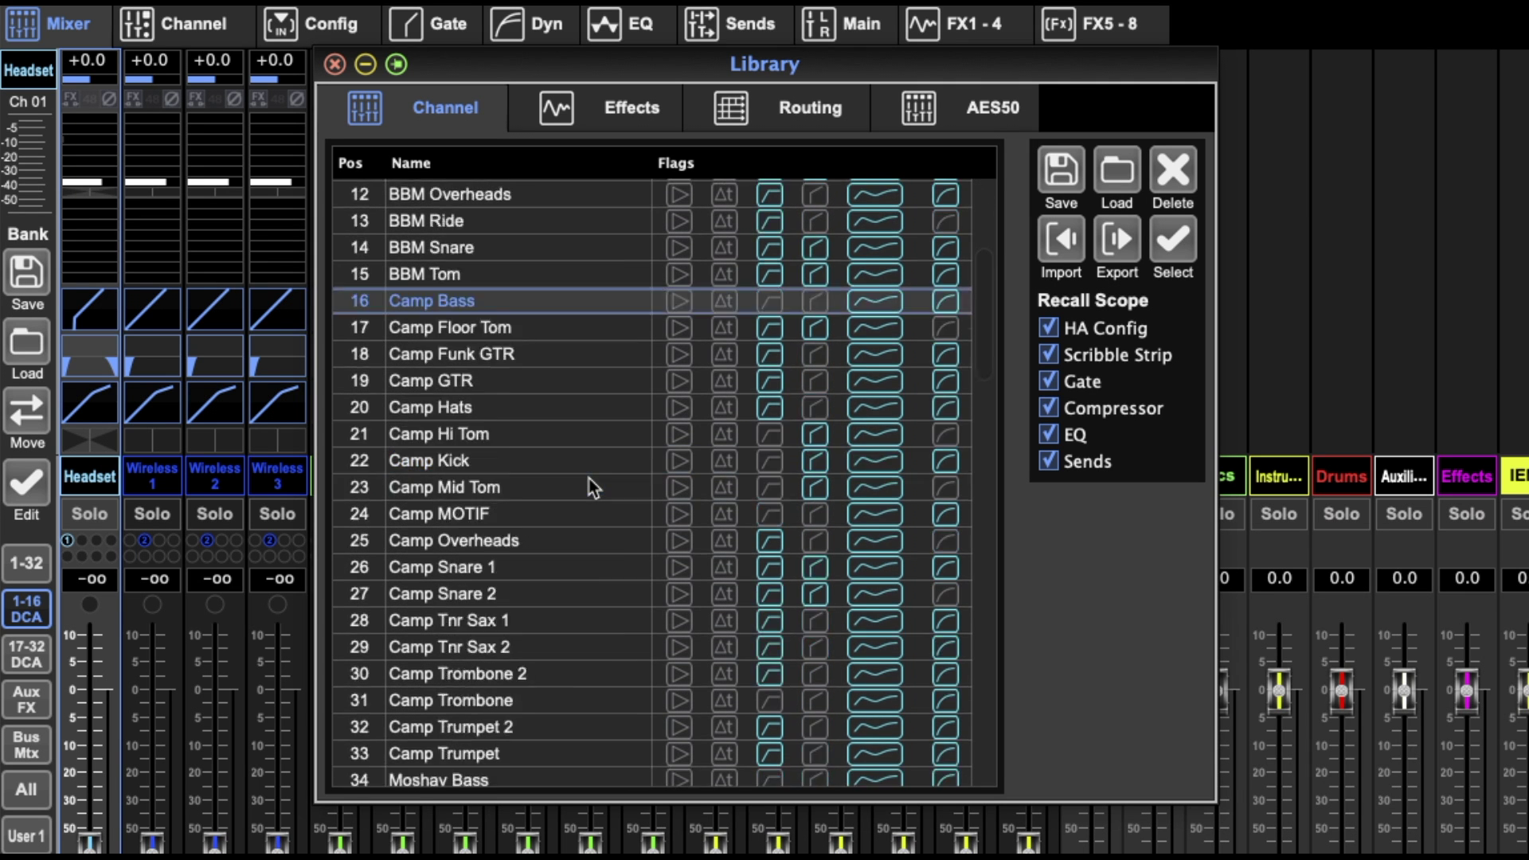
pyautogui.scroll(-2, 591, 486)
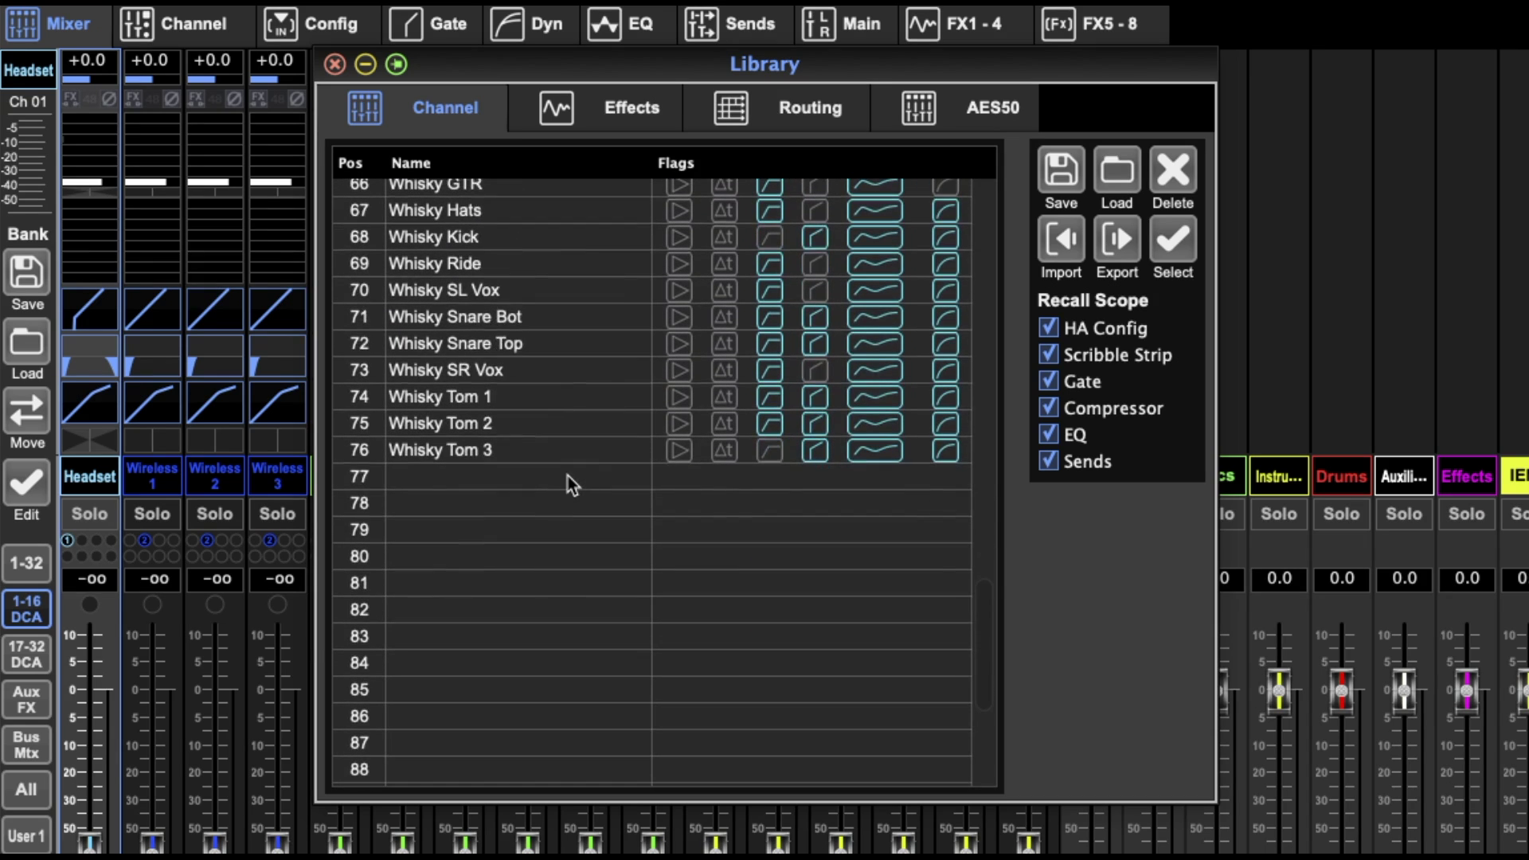
pyautogui.click(565, 476)
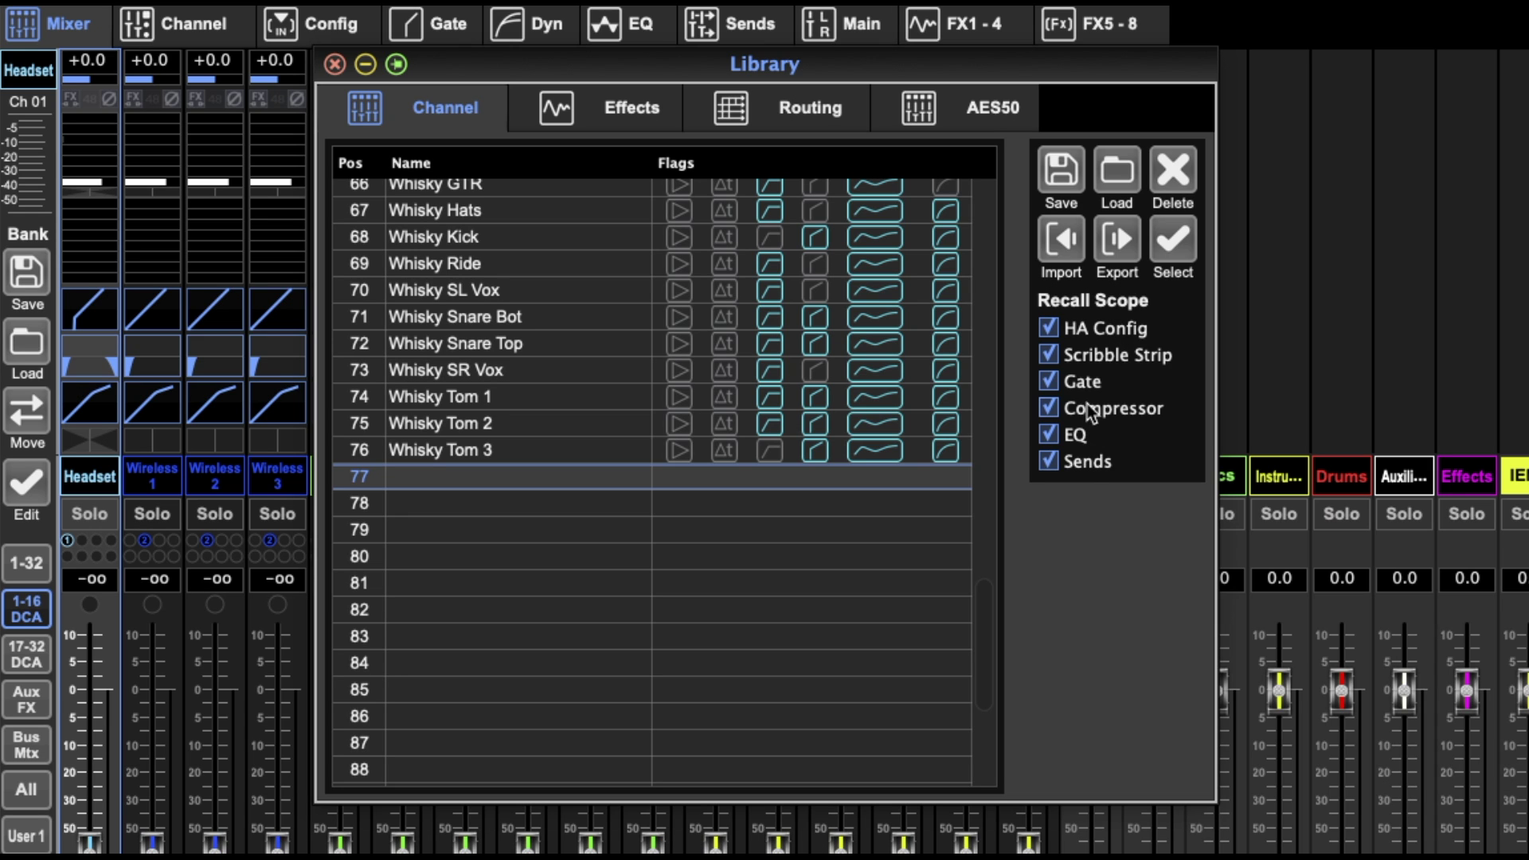
# Step: Limit recall scope to Scribble Strip only, then select Whisky Snare Top and empty slot 77
pyautogui.click(1113, 329)
pyautogui.click(1082, 385)
pyautogui.click(1080, 433)
pyautogui.click(1079, 408)
pyautogui.click(1065, 463)
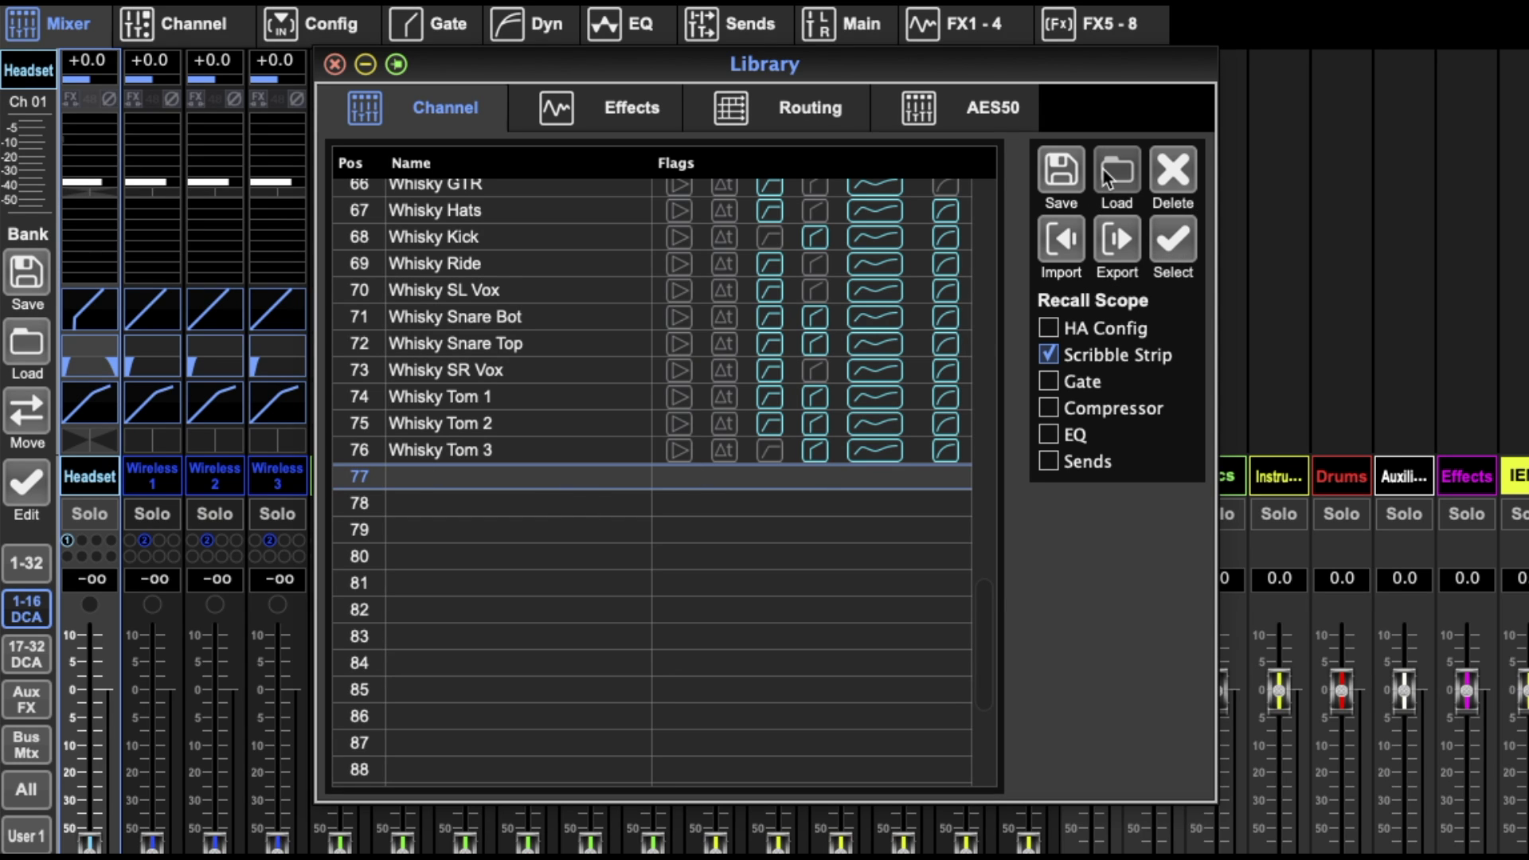
pyautogui.click(578, 344)
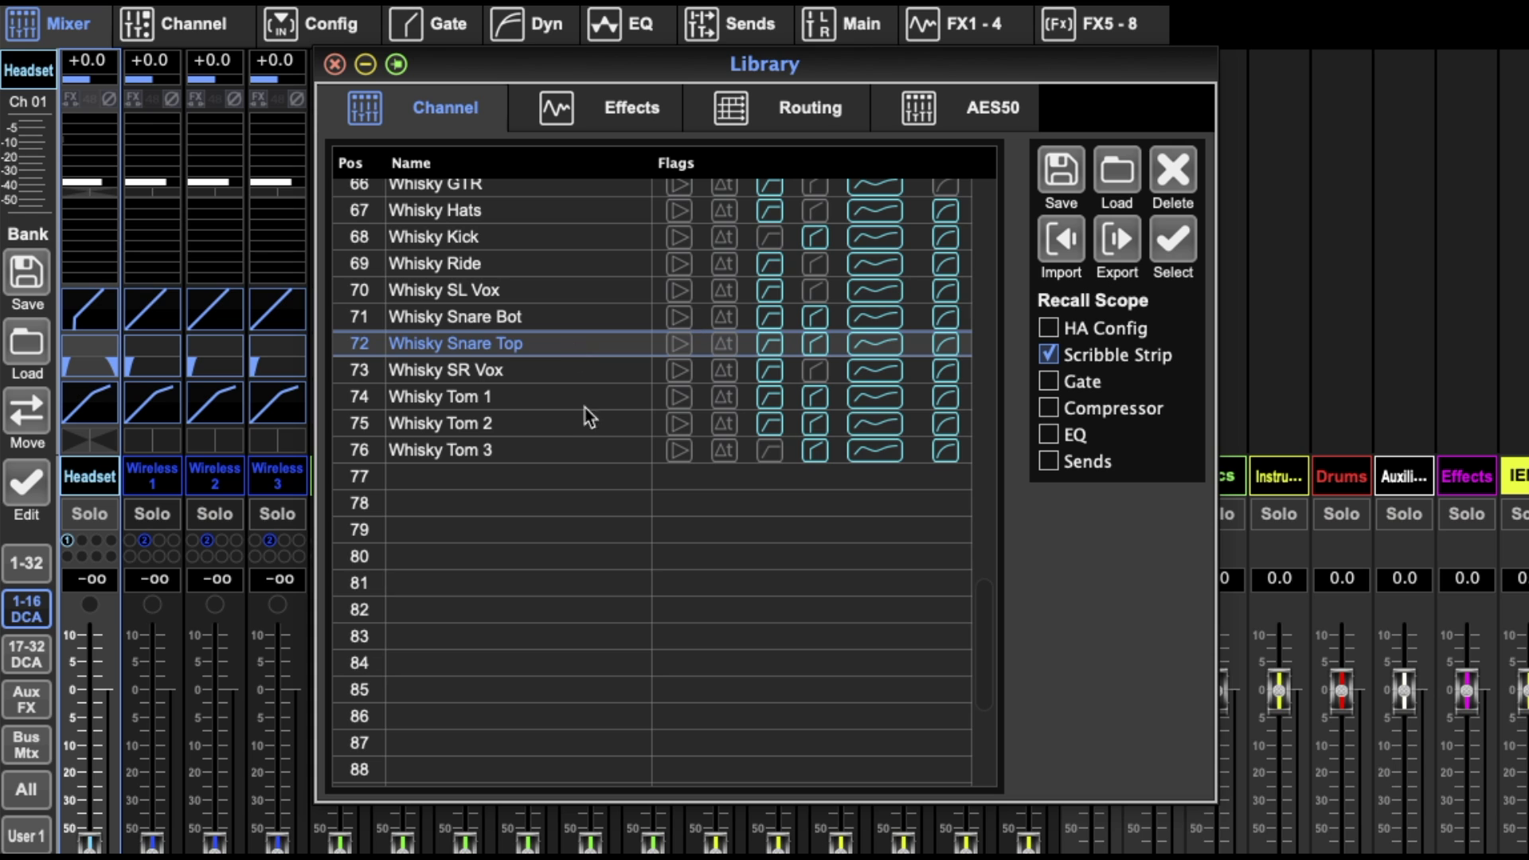
pyautogui.click(548, 475)
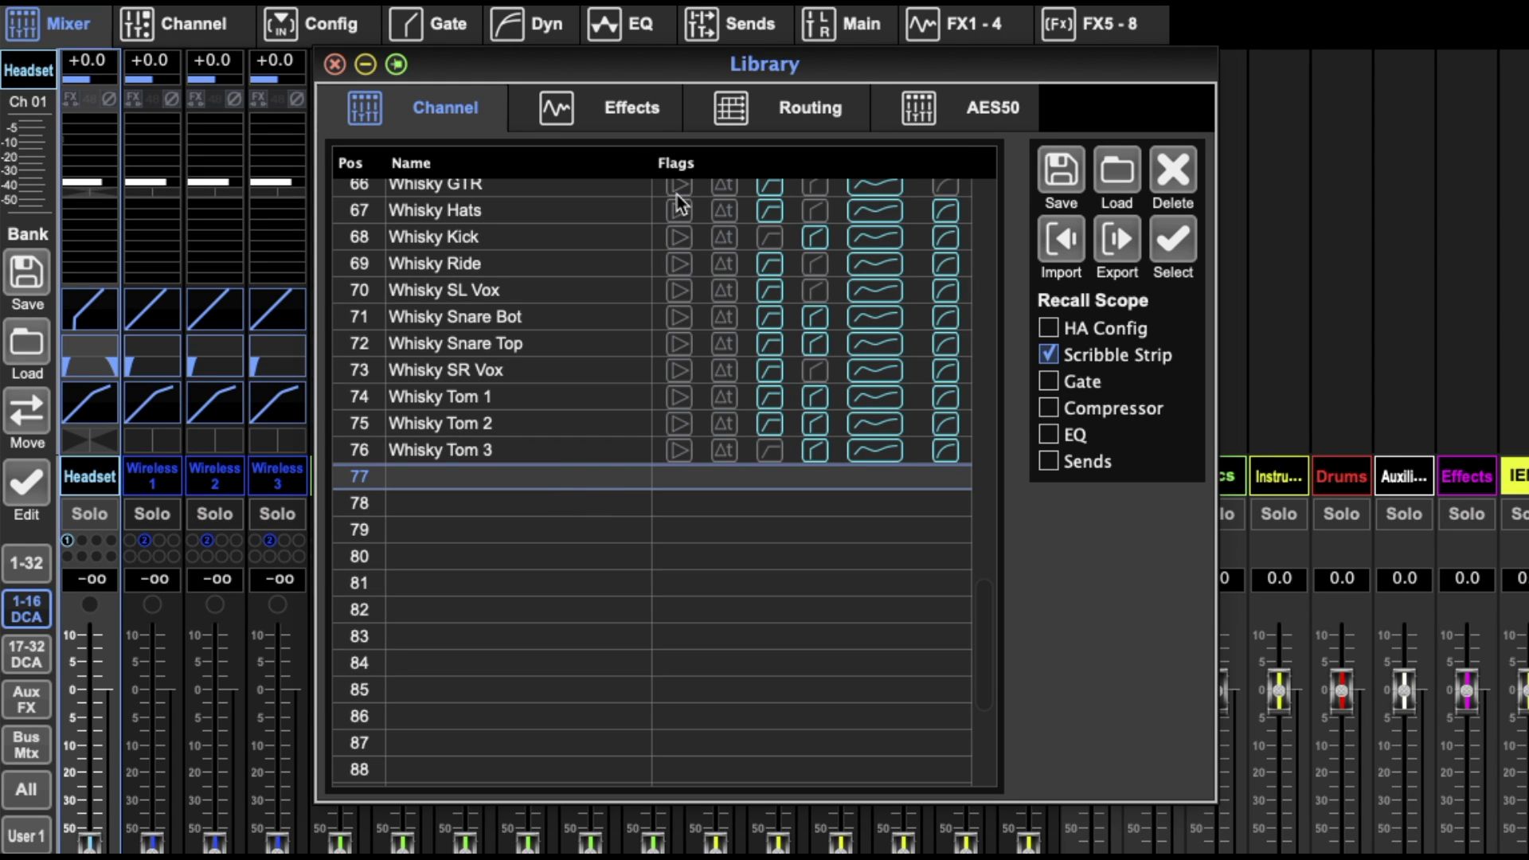
# Step: Show the effects preset library and select the BBM Ballad Snare preset
pyautogui.click(633, 108)
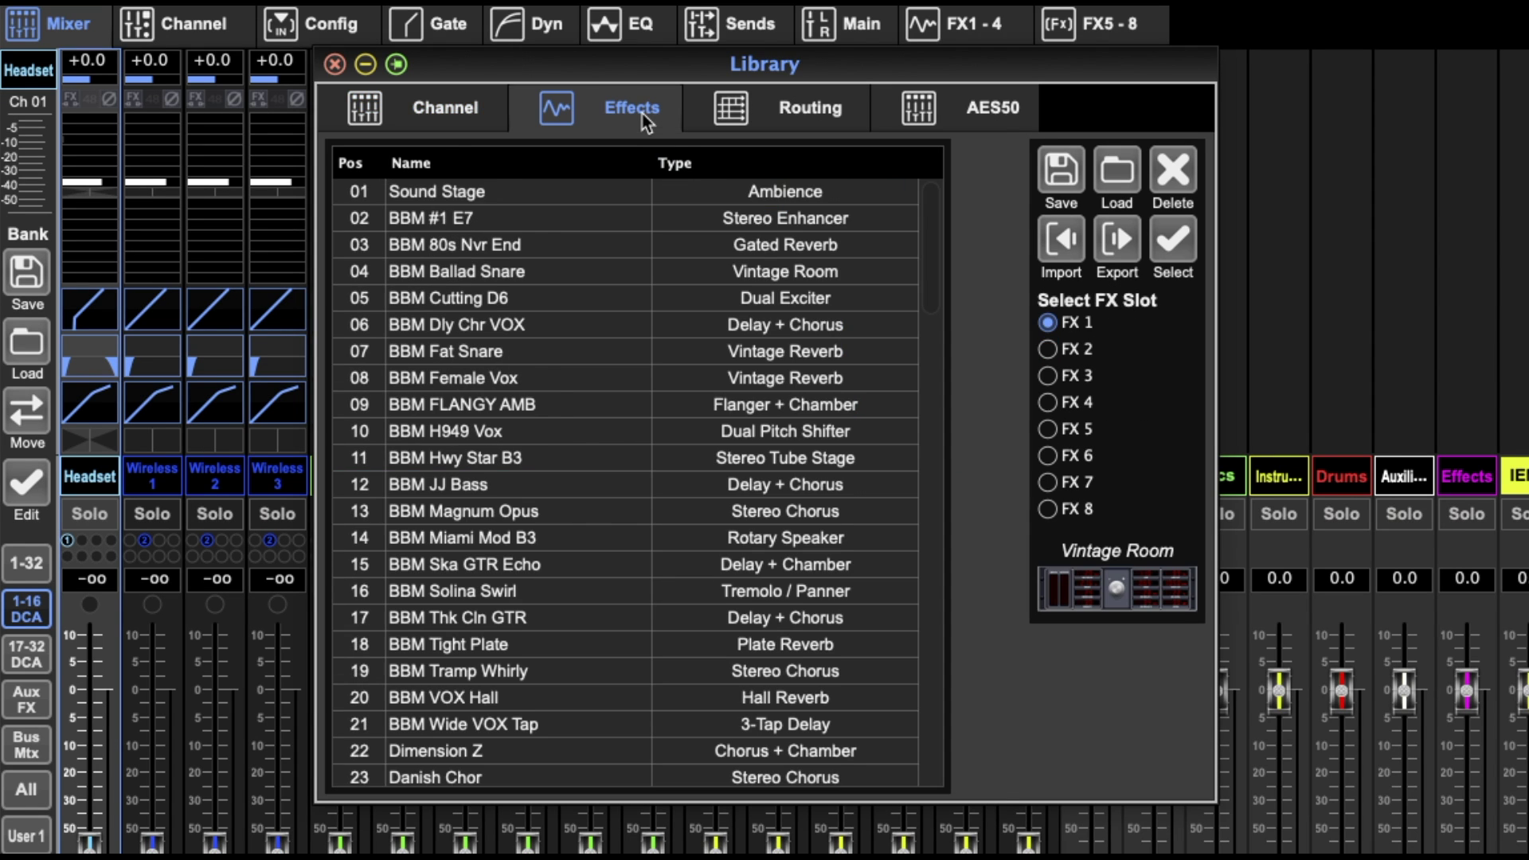
pyautogui.scroll(-15, 596, 334)
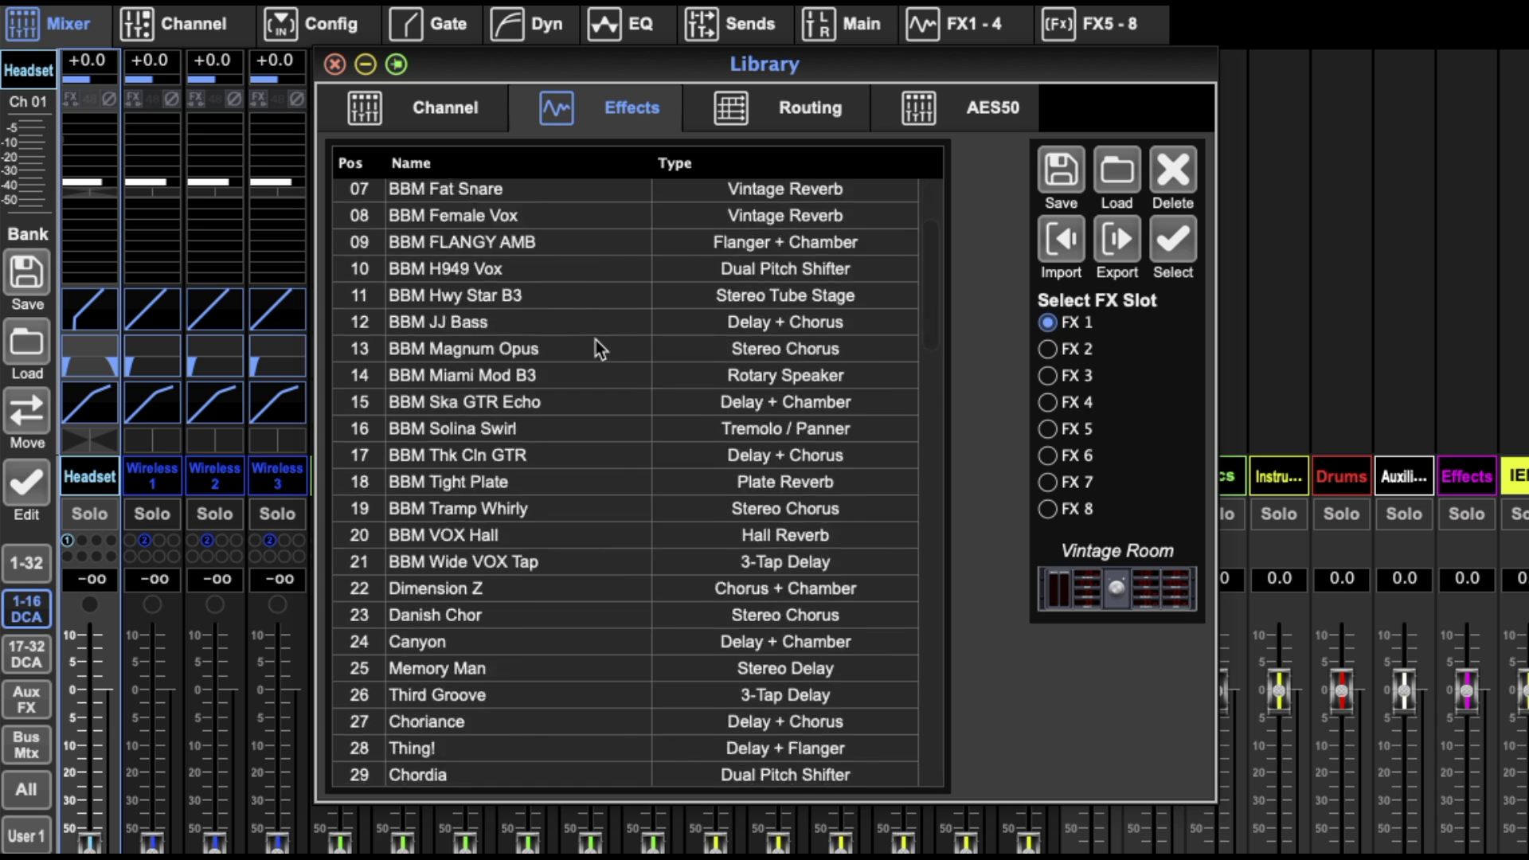
pyautogui.scroll(5, 596, 340)
pyautogui.scroll(14, 596, 343)
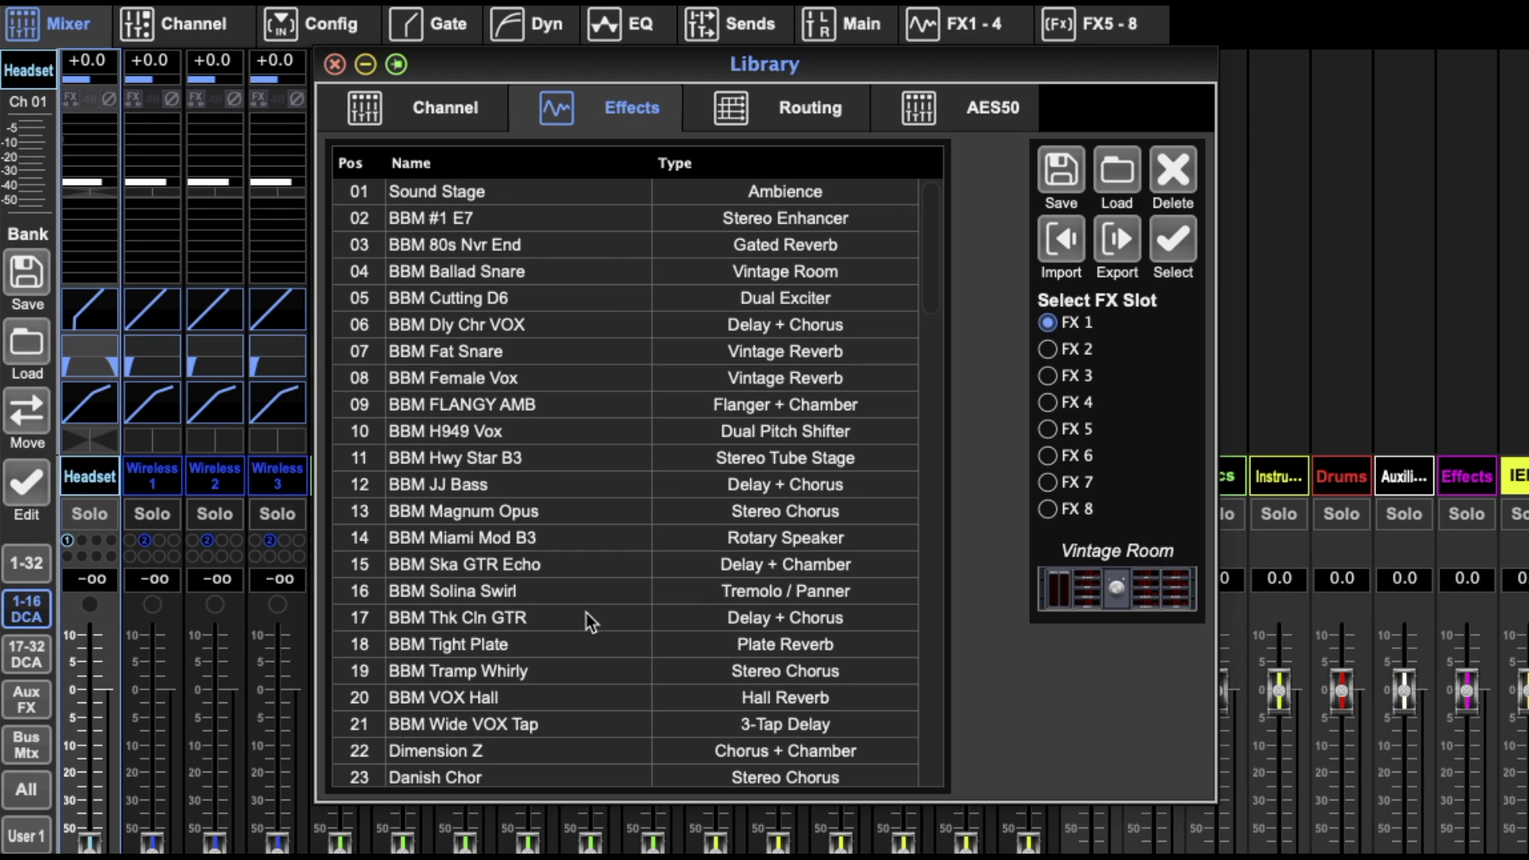
pyautogui.click(656, 271)
# Step: Select the Dyno Trem preset and the empty effect position 55
pyautogui.scroll(-8, 609, 376)
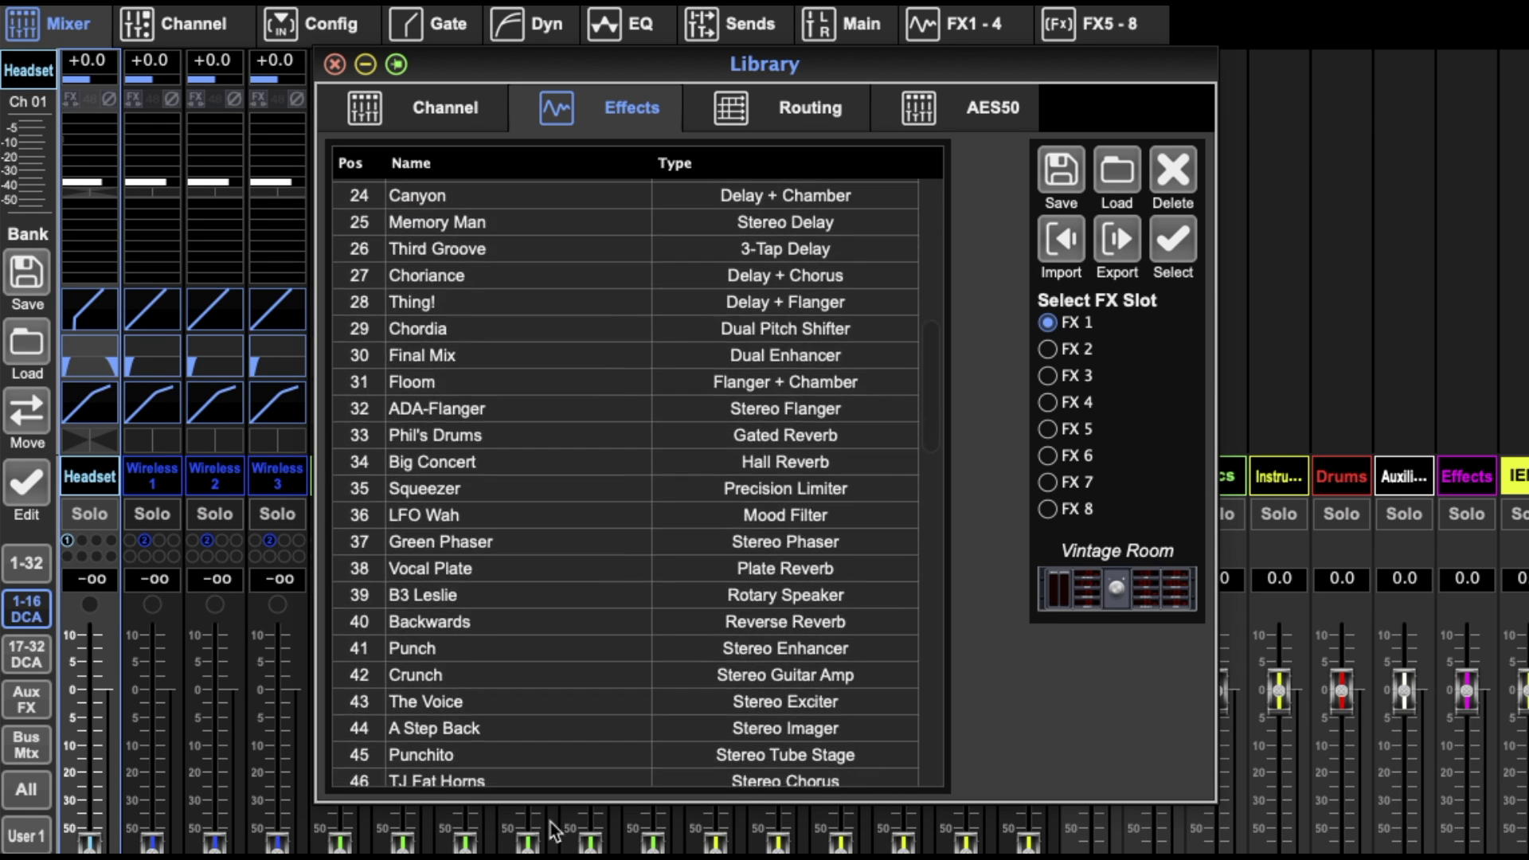
pyautogui.scroll(-5, 607, 692)
pyautogui.click(603, 466)
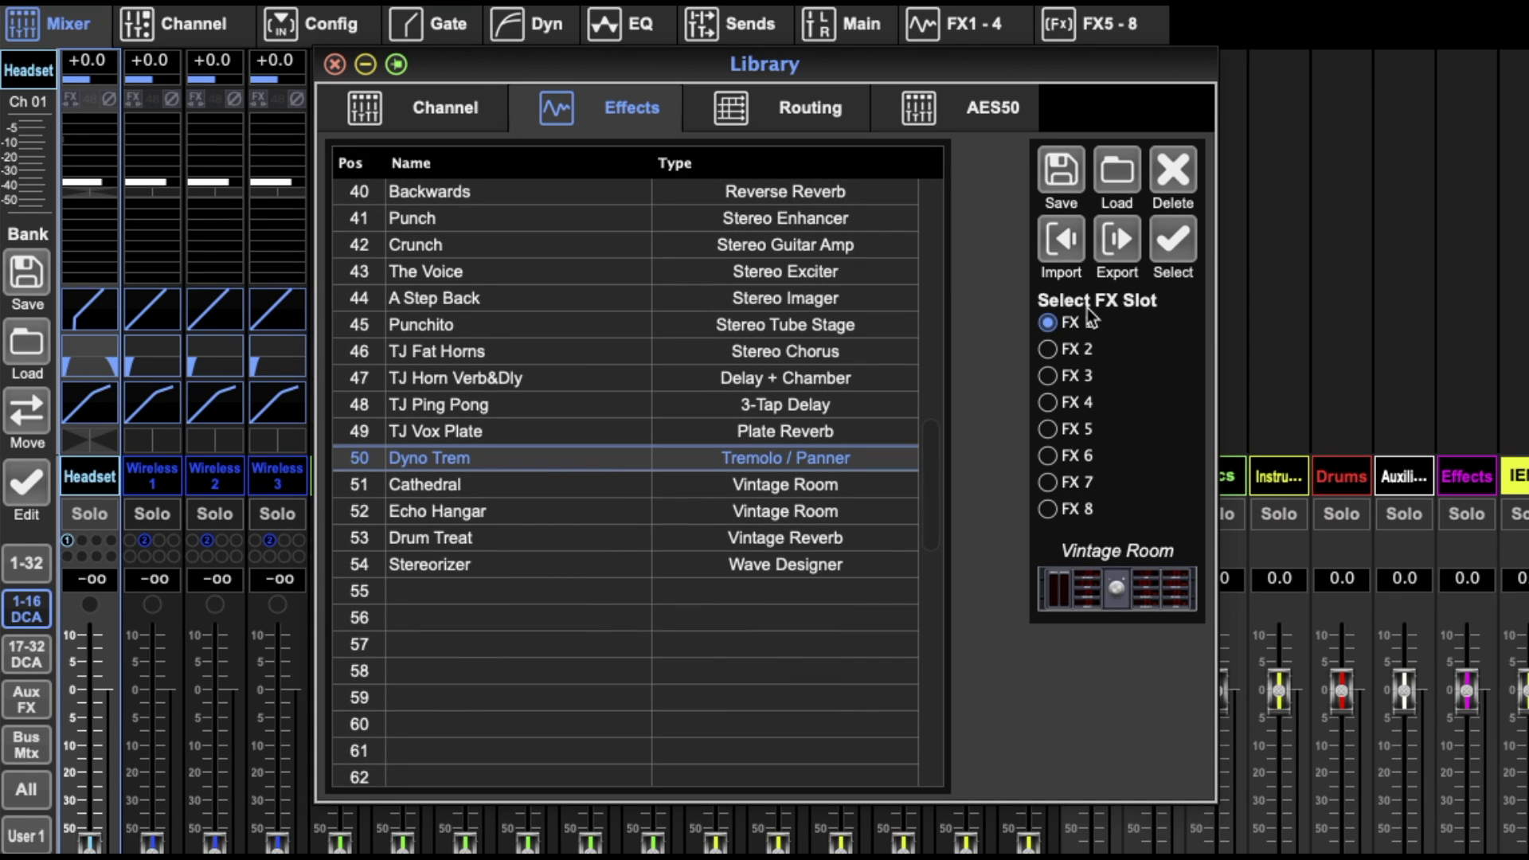
pyautogui.click(454, 592)
pyautogui.scroll(-12, 659, 599)
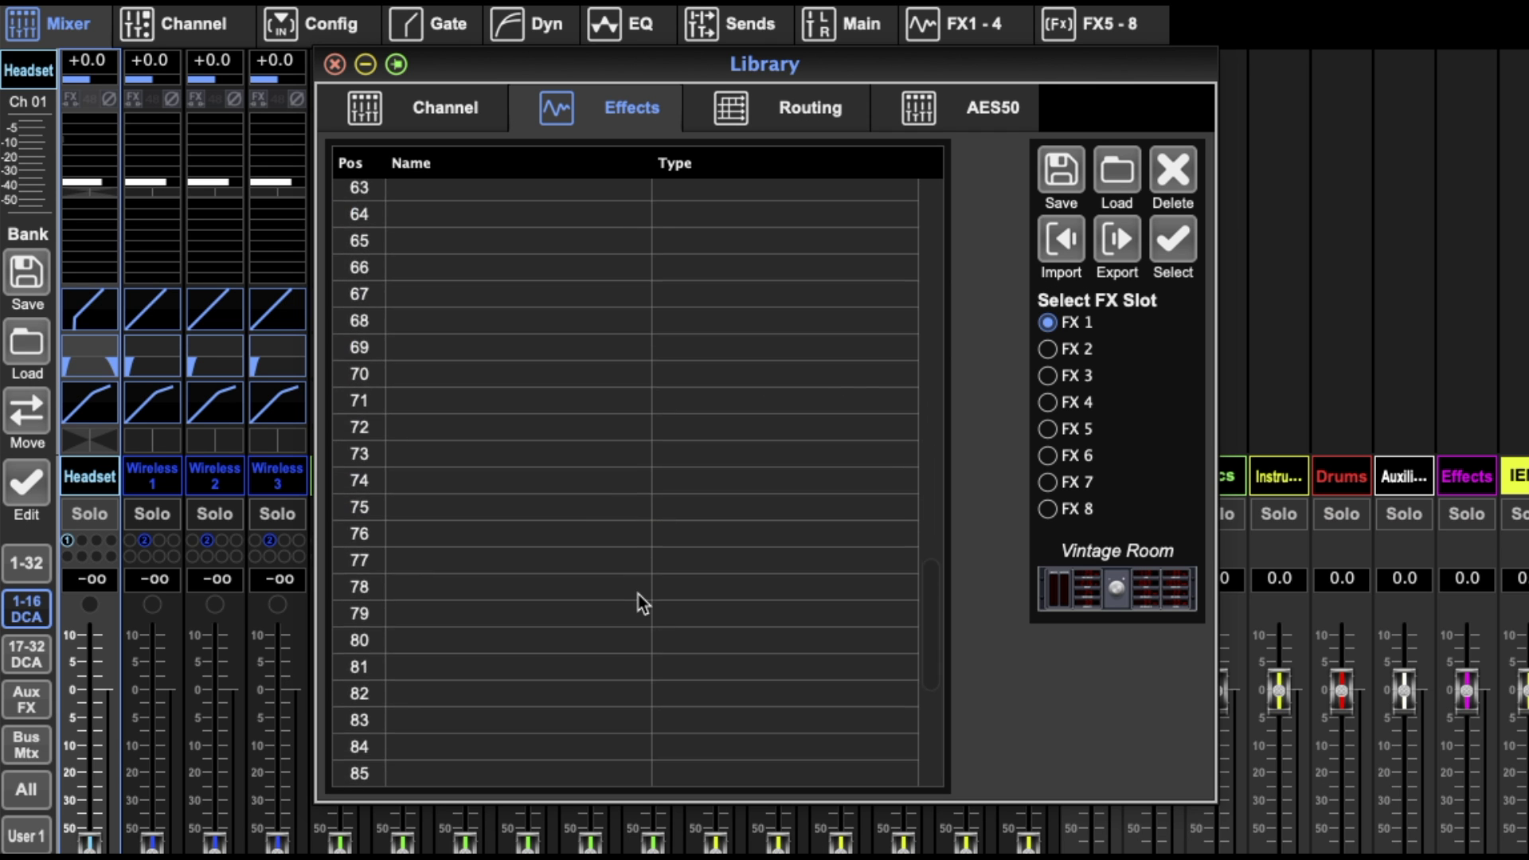
pyautogui.scroll(13, 643, 603)
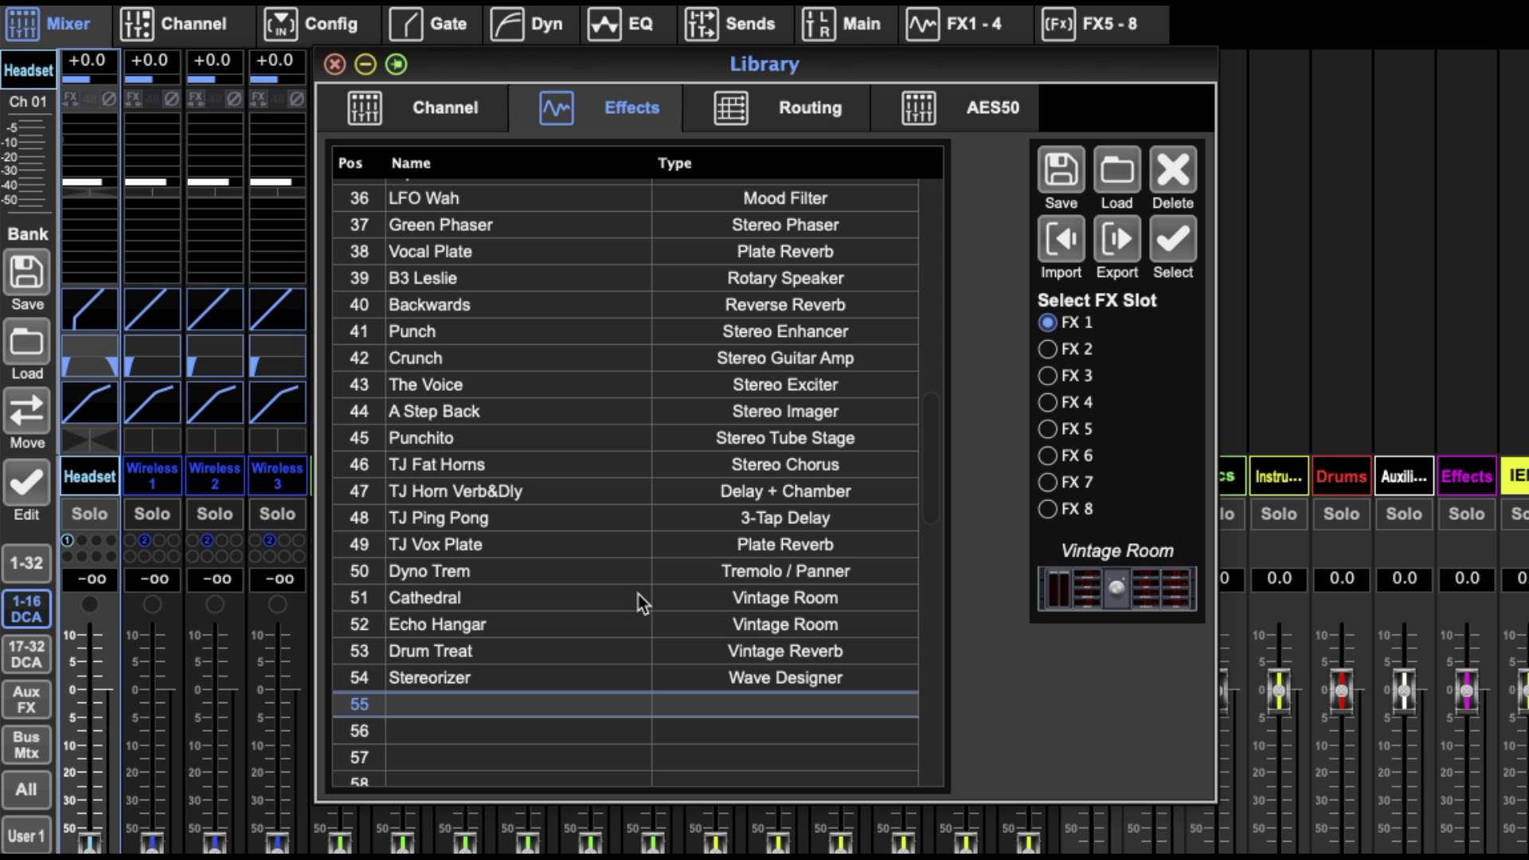
# Step: Show the routing presets and select positions 06, 05, Card Playback and 06 again
pyautogui.click(832, 119)
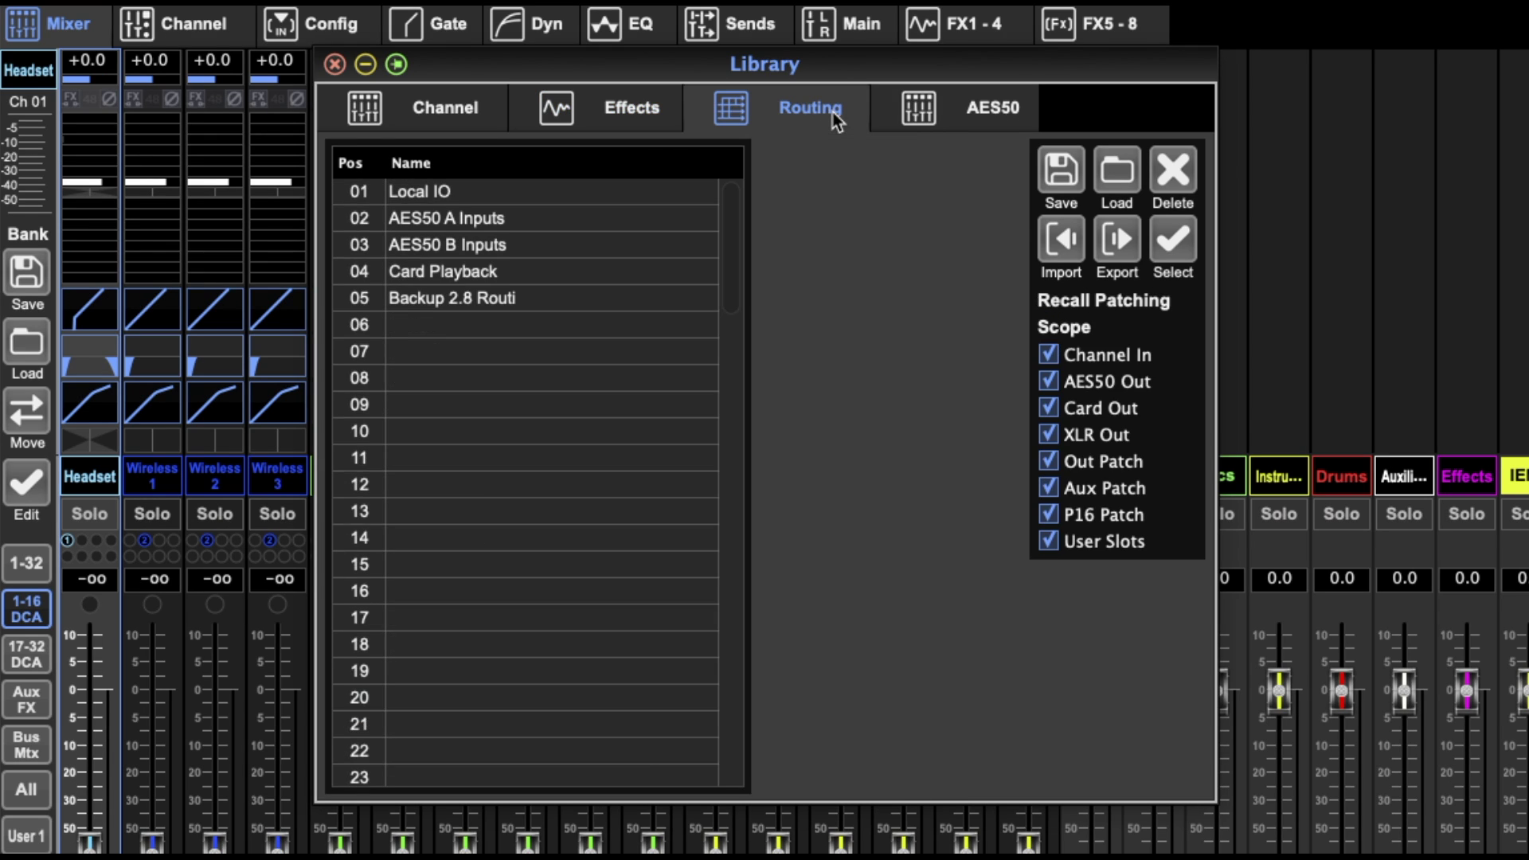
pyautogui.click(573, 325)
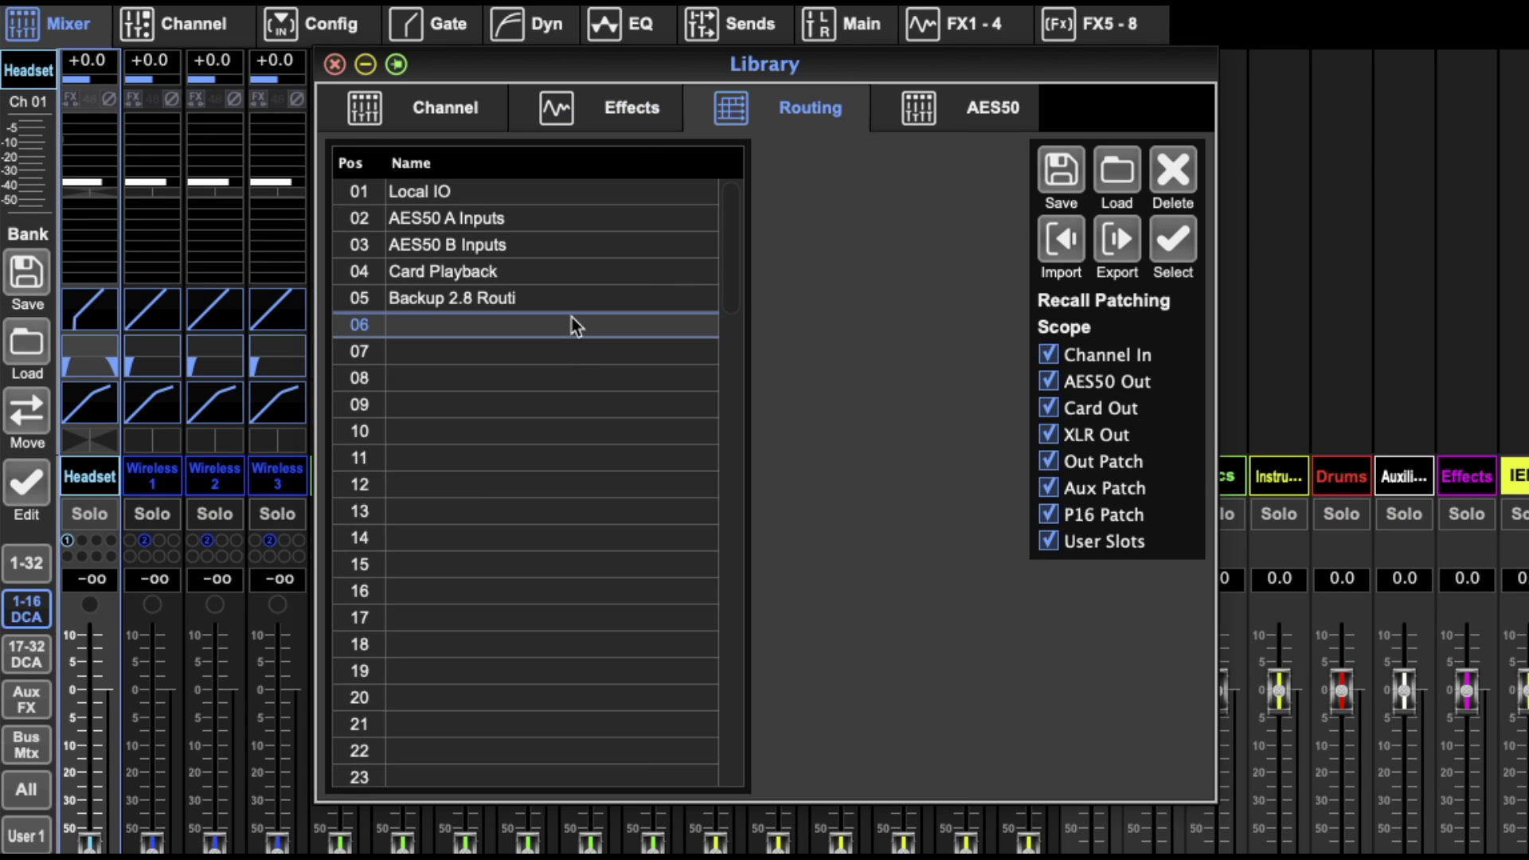
pyautogui.click(548, 303)
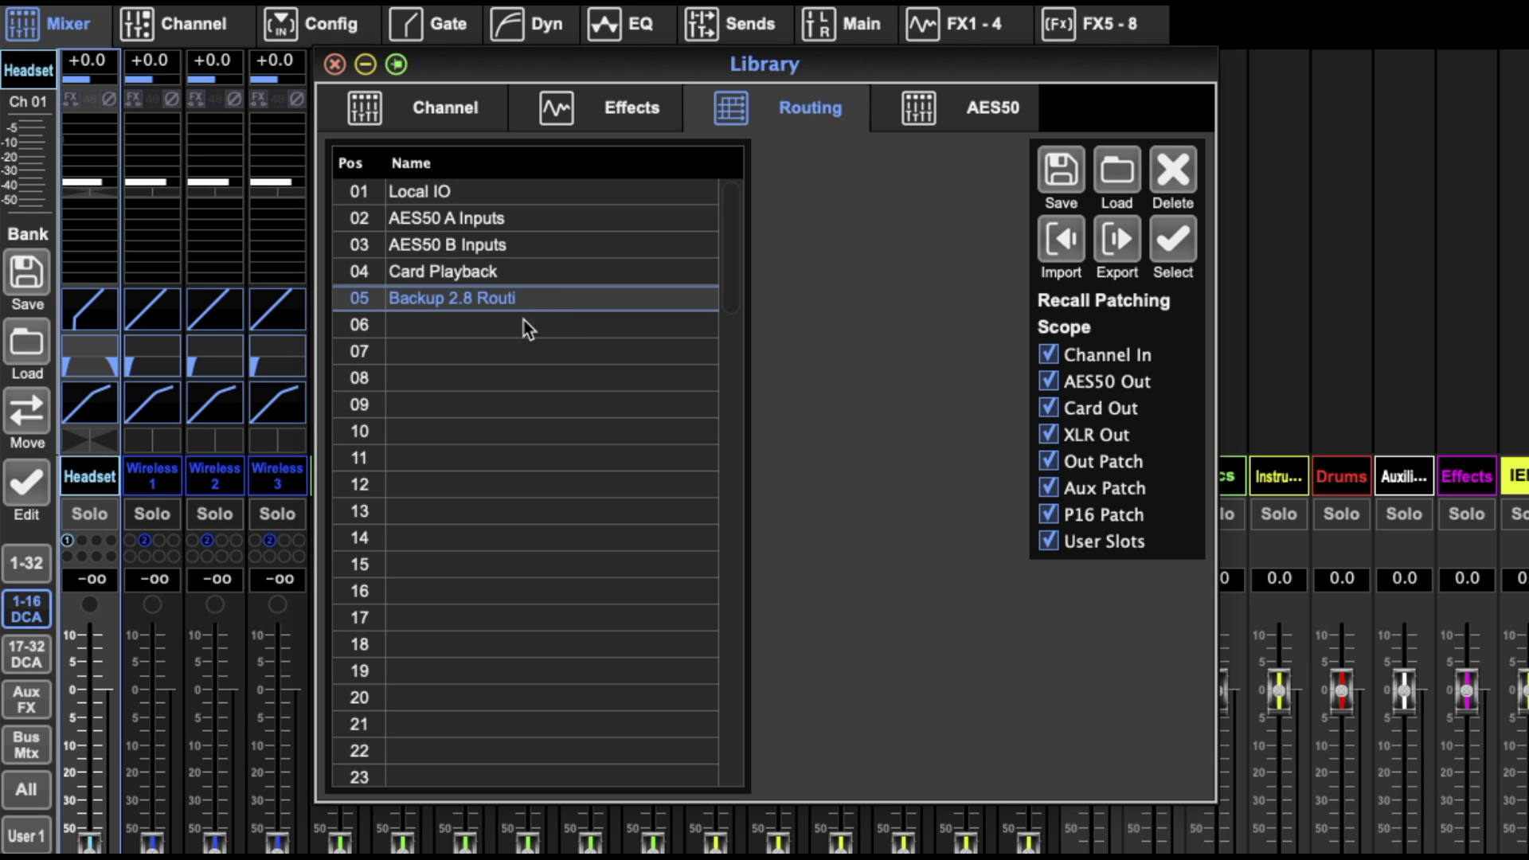
pyautogui.click(528, 274)
pyautogui.click(534, 320)
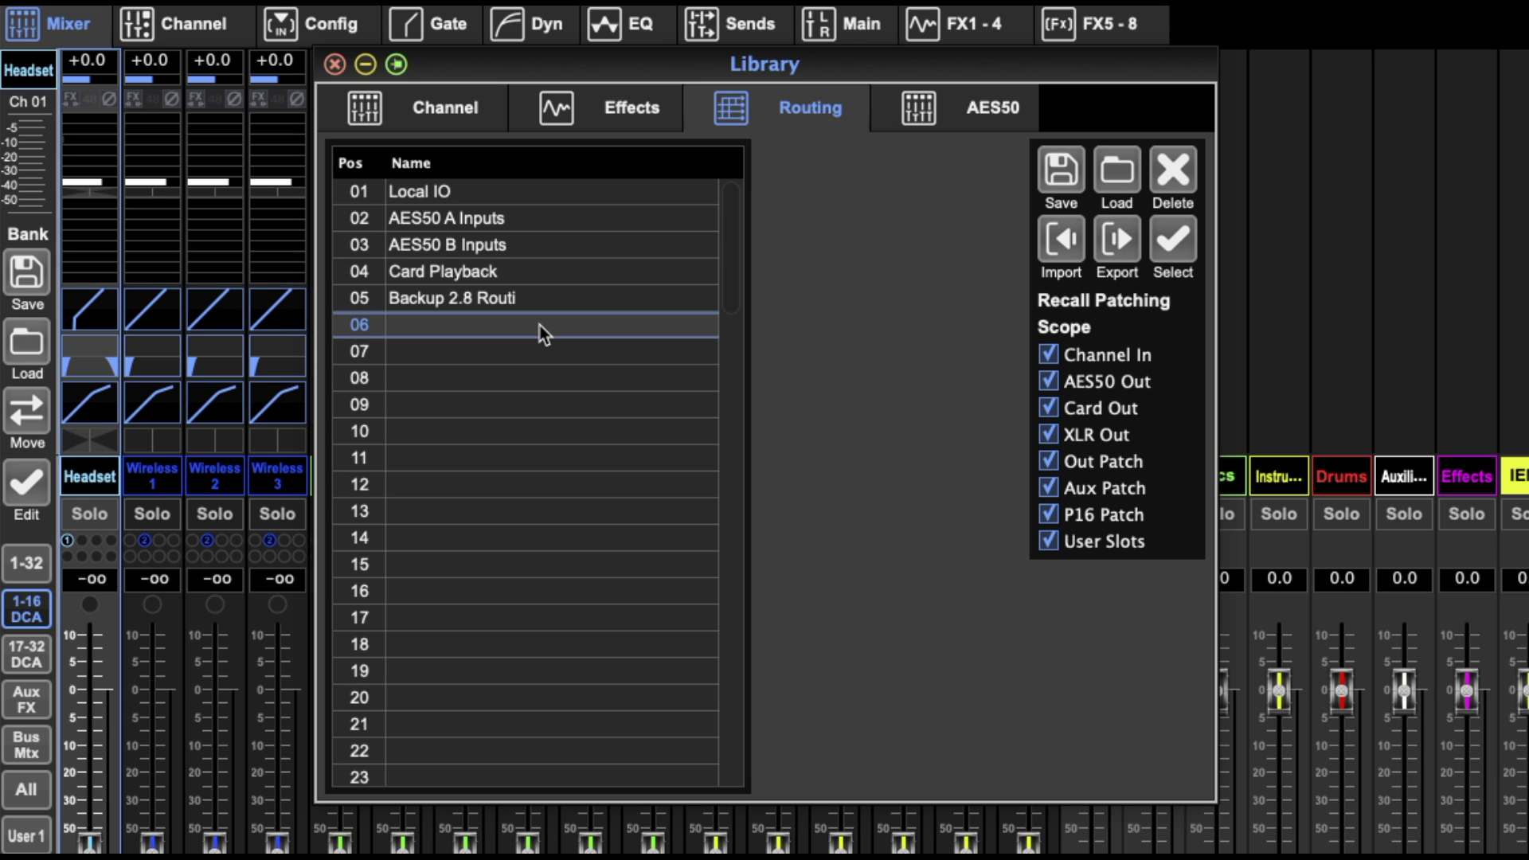
pyautogui.scroll(-20, 539, 331)
pyautogui.scroll(5, 539, 331)
pyautogui.scroll(19, 533, 537)
# Step: Show the AES50 personal monitoring configuration and scroll around its layout
pyautogui.click(1019, 110)
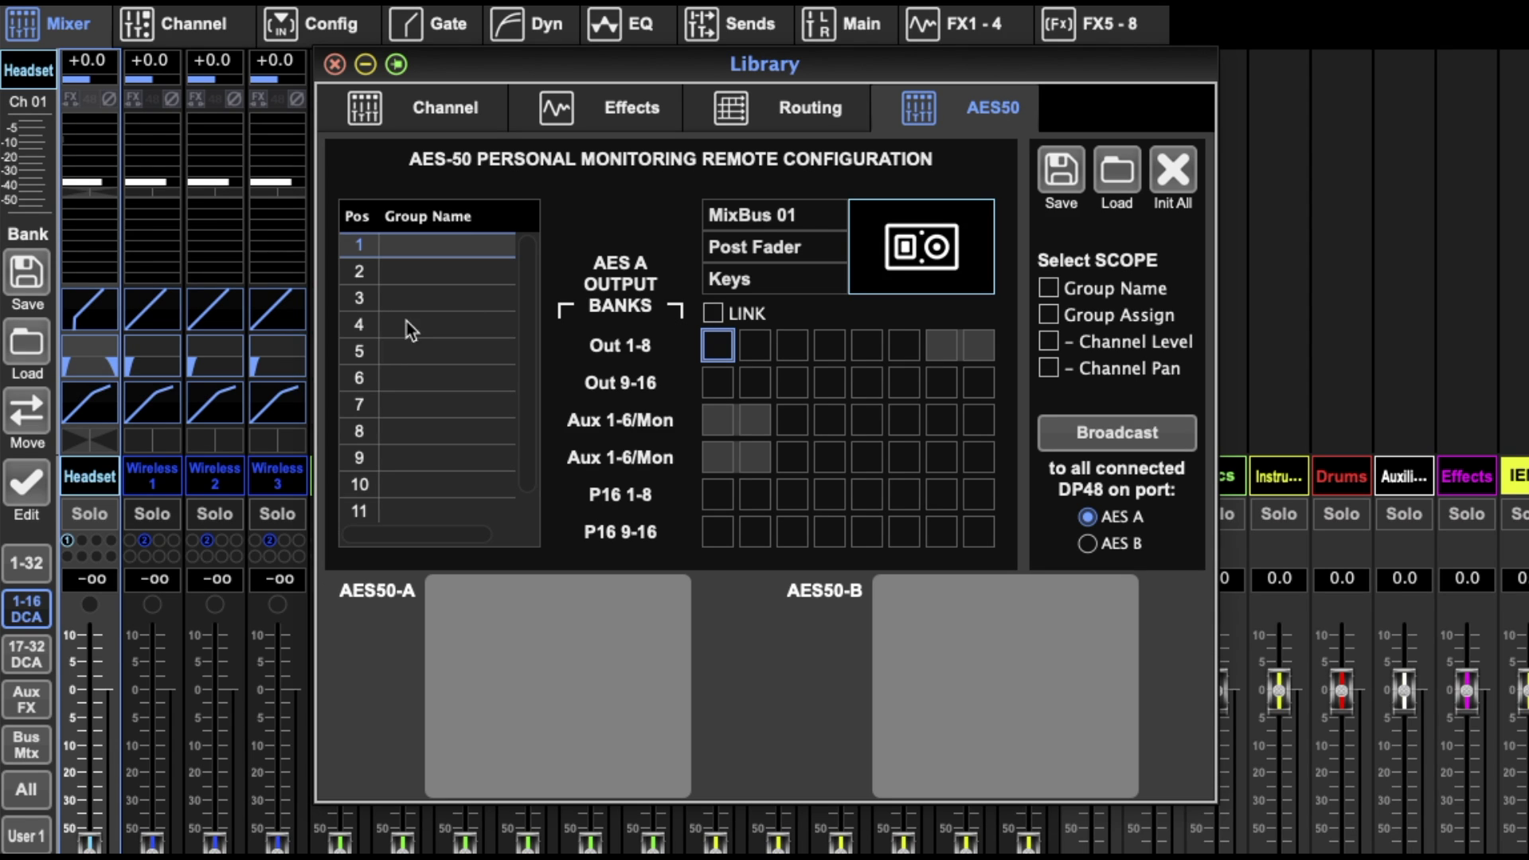
pyautogui.scroll(-1, 439, 289)
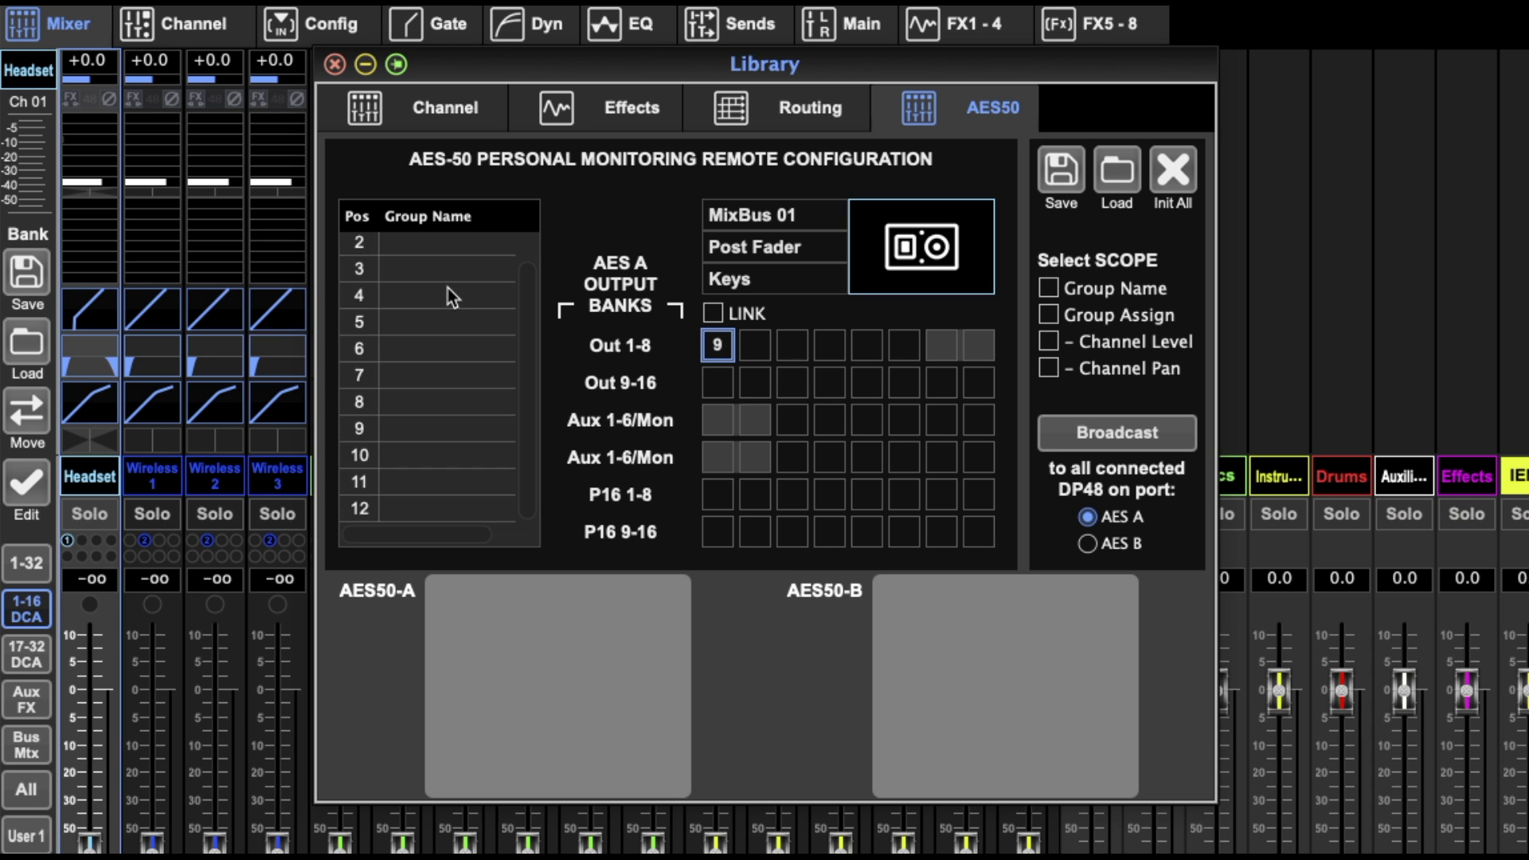
pyautogui.scroll(1, 450, 290)
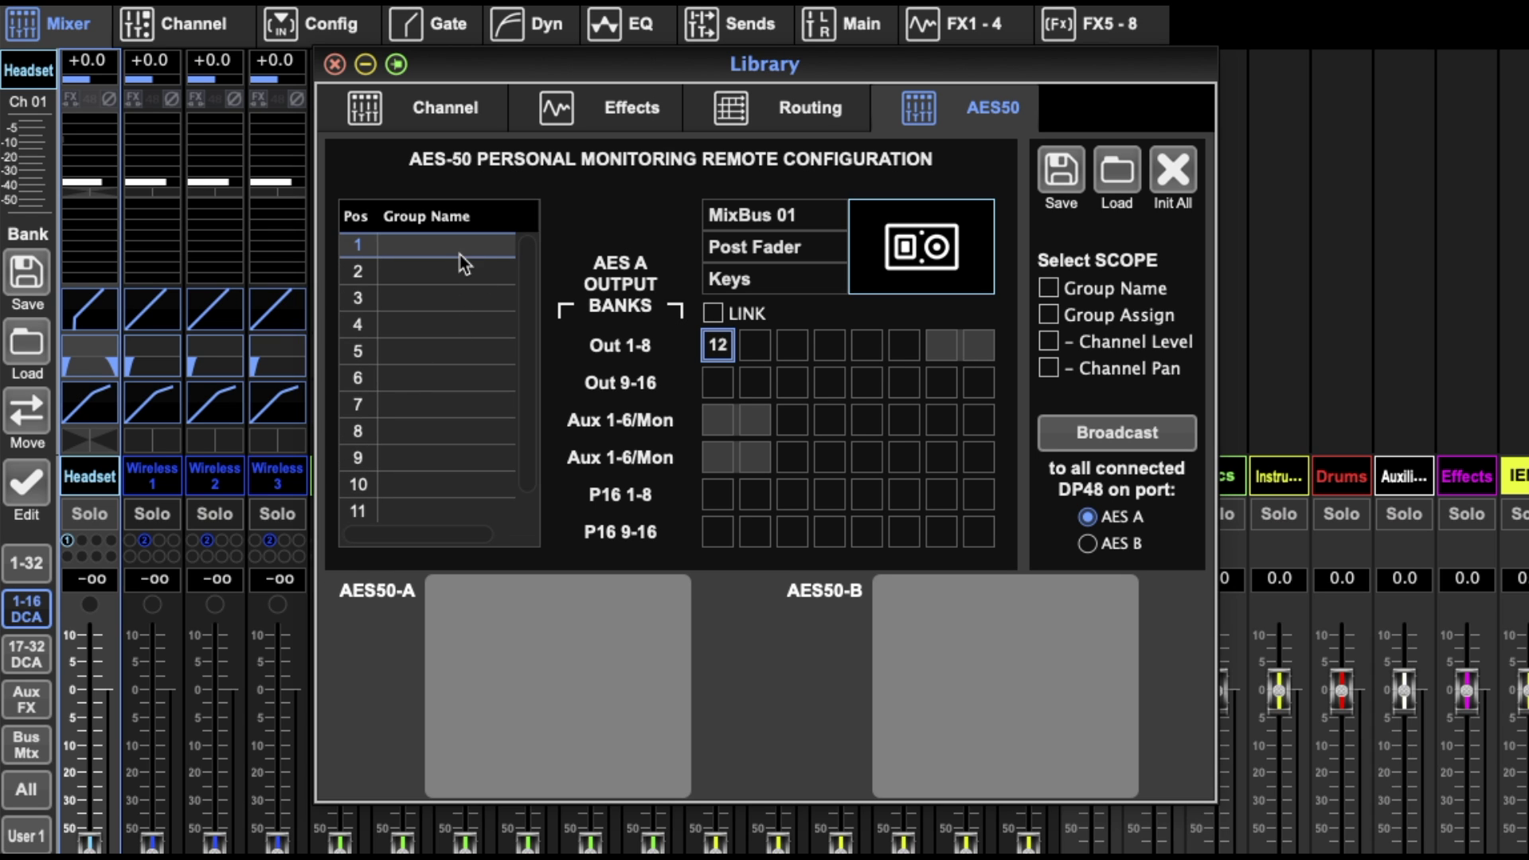
pyautogui.hscroll(1, 457, 282)
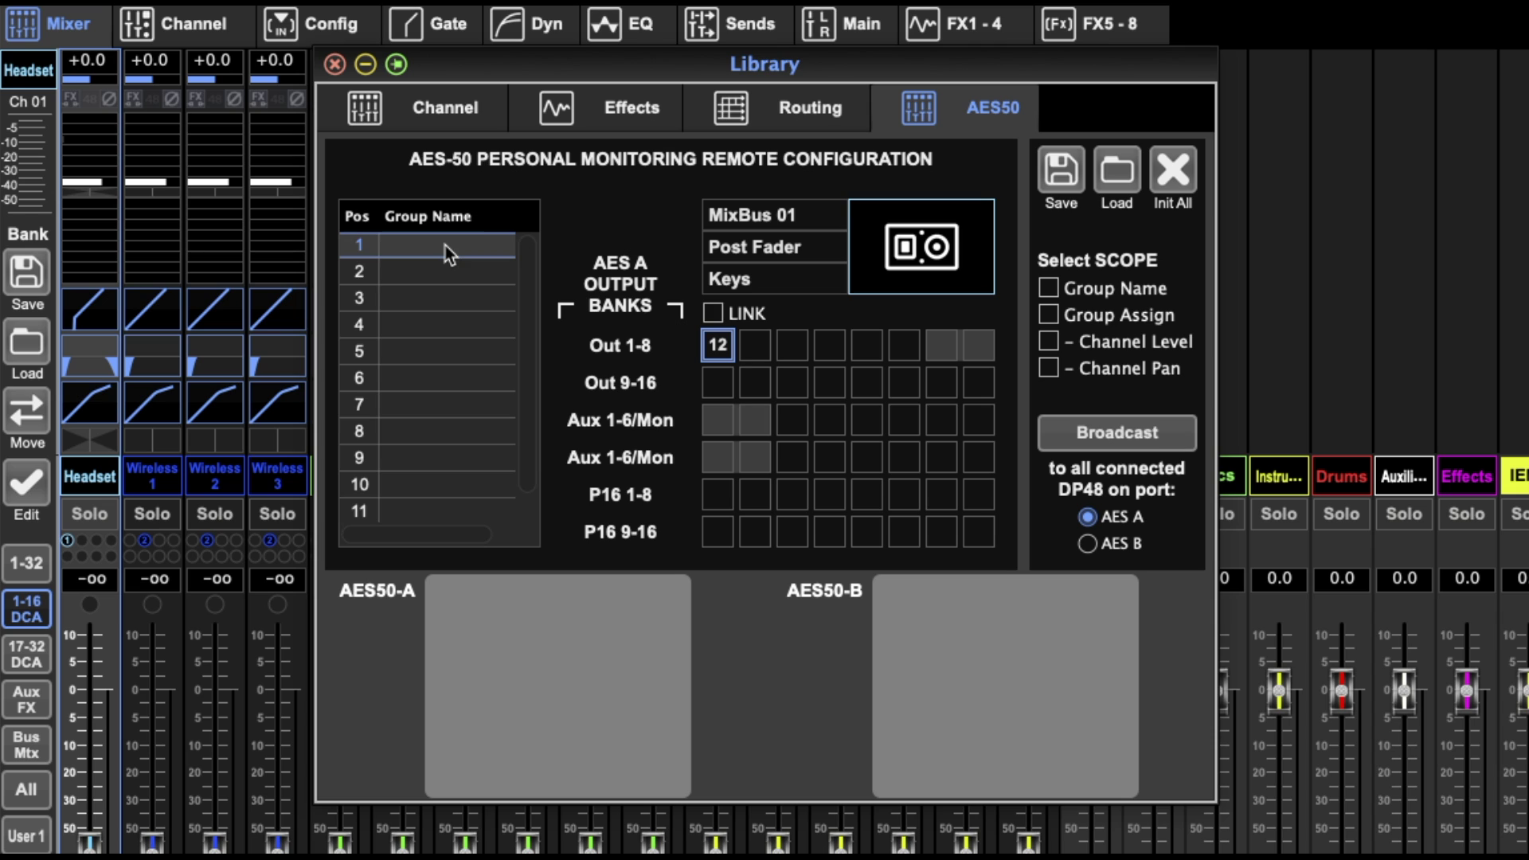
# Step: Select monitoring groups 3 then 1 and set the first Out 1-8 cell to 1
pyautogui.click(447, 298)
pyautogui.click(446, 235)
pyautogui.click(714, 357)
pyautogui.click(710, 351)
pyautogui.click(709, 348)
# Step: Close the Library and bring up the Monitor window over the middle of the mixer
pyautogui.click(334, 64)
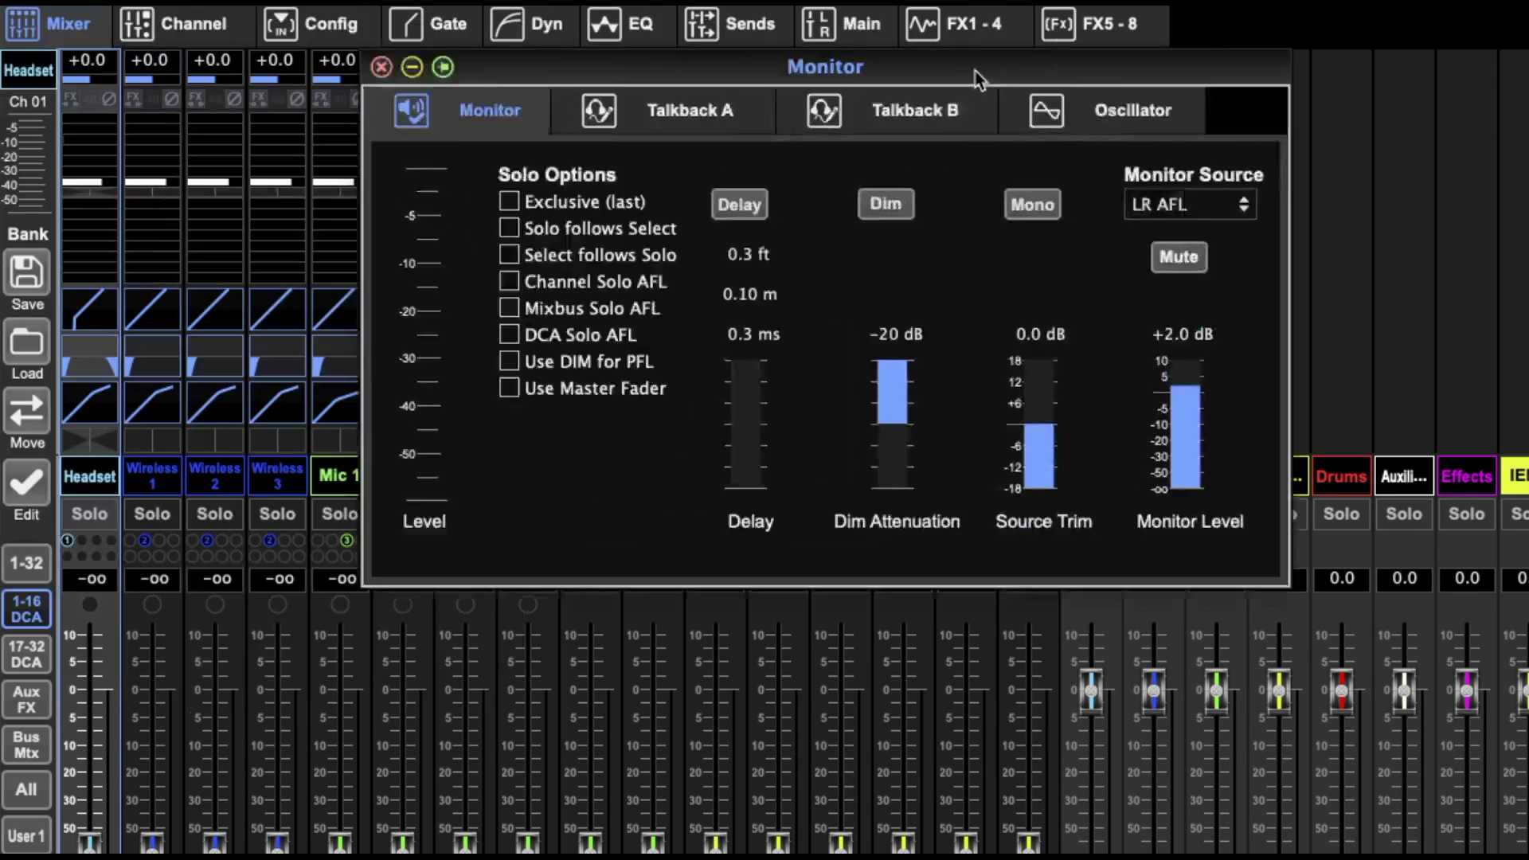
pyautogui.moveTo(973, 64); pyautogui.dragTo(1034, 256)
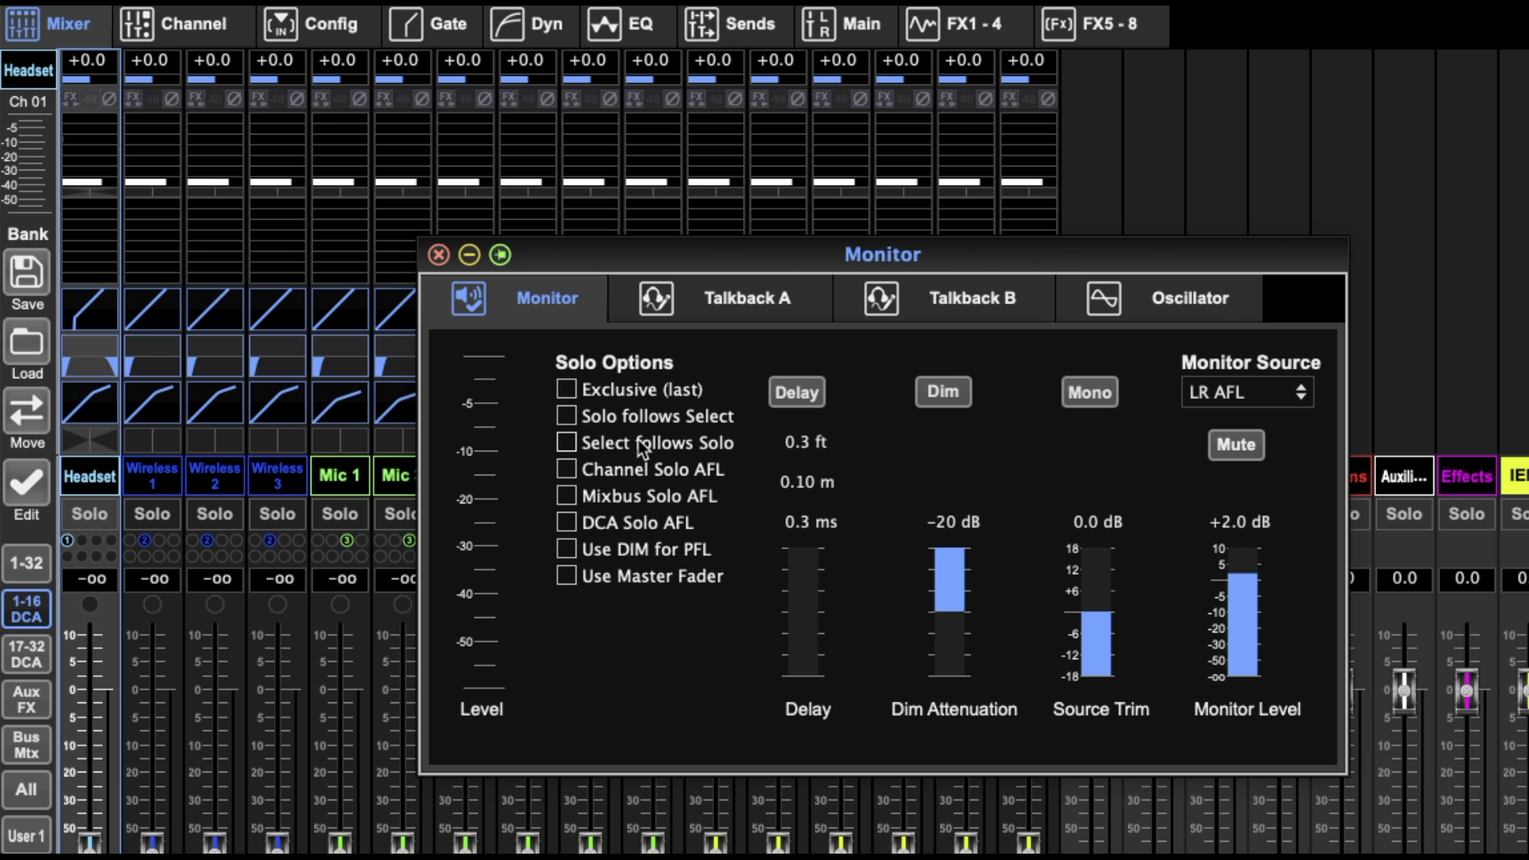
# Step: Turn on Select follows Solo, then switch monitor Dim on and back off
pyautogui.click(641, 445)
pyautogui.moveTo(794, 610)
pyautogui.click(942, 392)
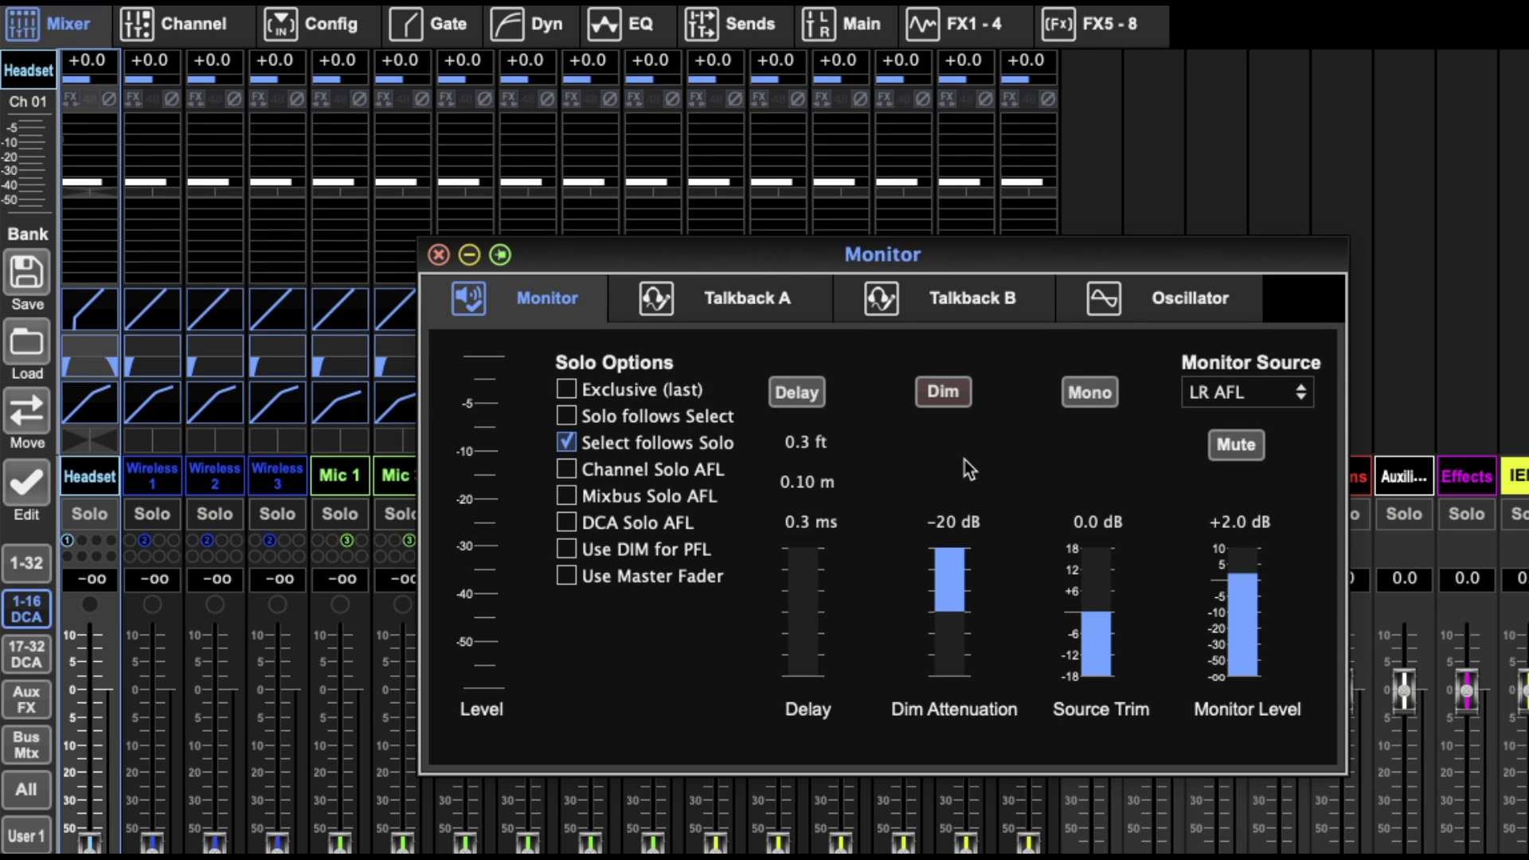
pyautogui.click(950, 396)
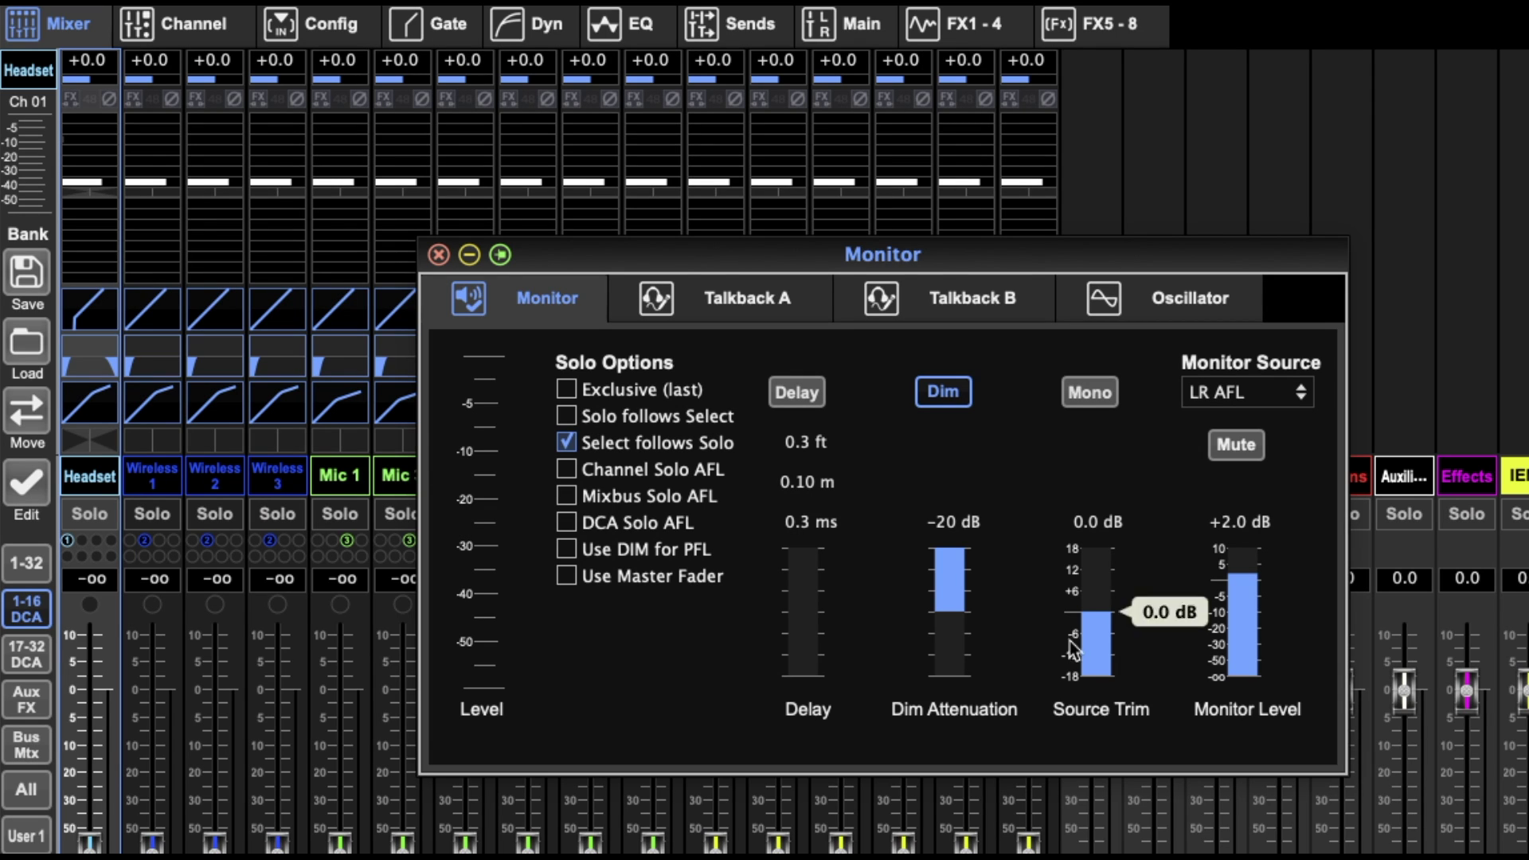
# Step: Review the Monitor Source options twice, keeping LR AFL as the source
pyautogui.moveTo(943, 617)
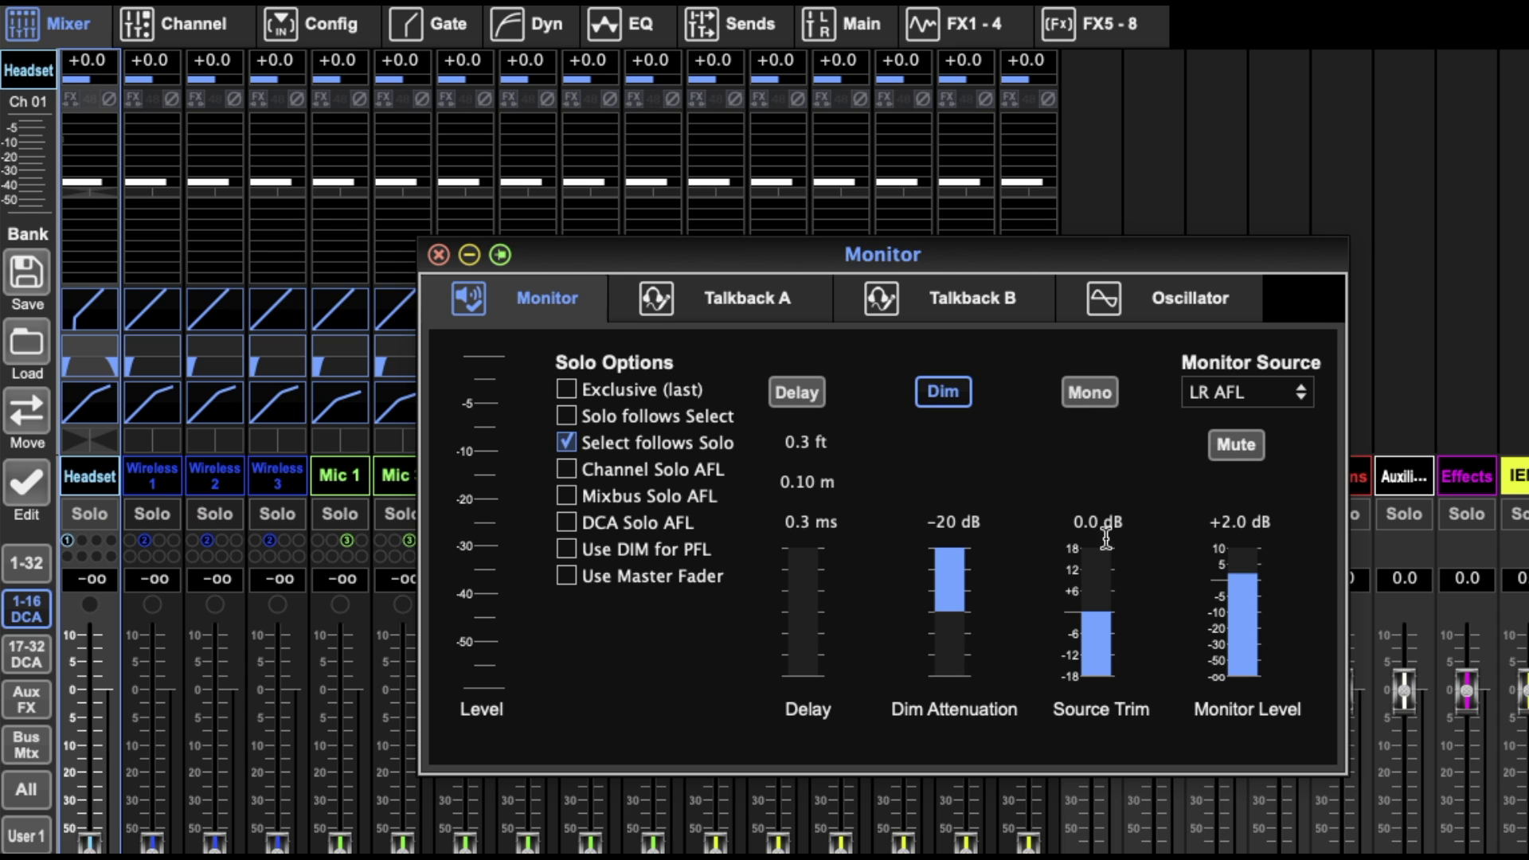
pyautogui.moveTo(1240, 613)
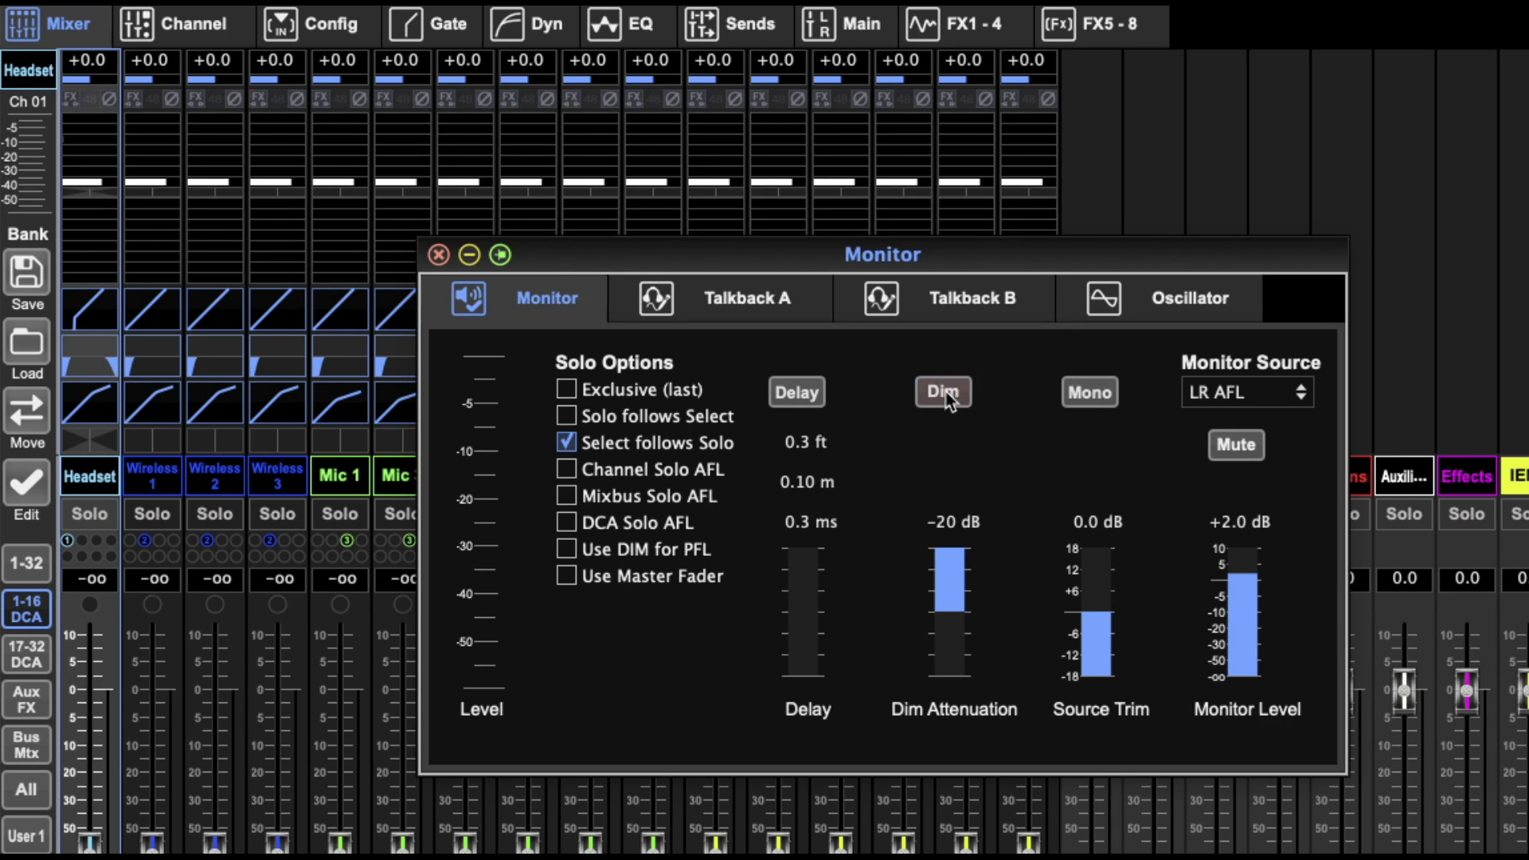
pyautogui.click(1301, 393)
pyautogui.click(1302, 392)
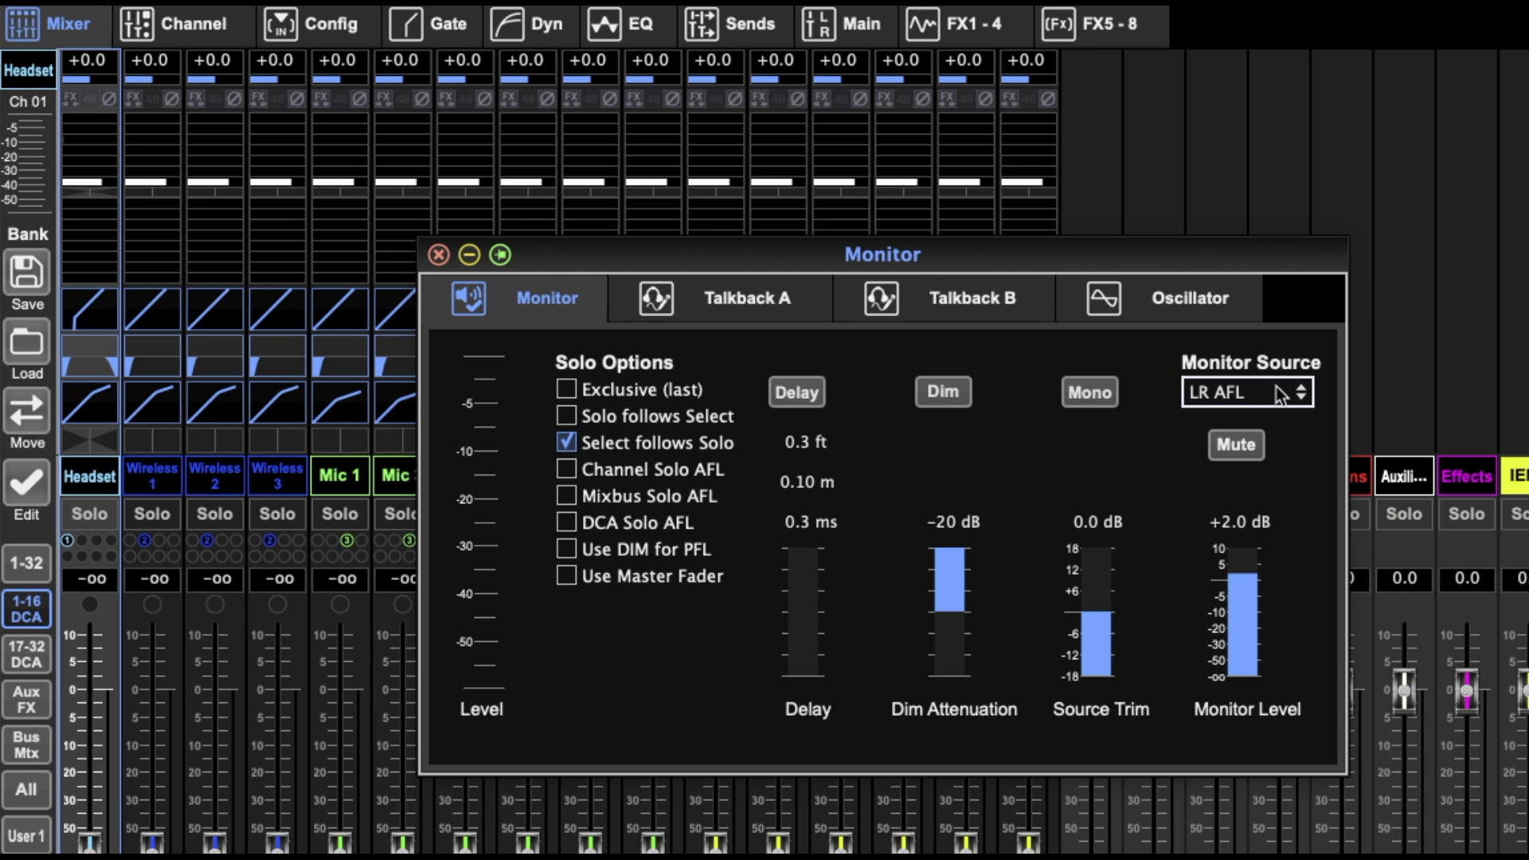
pyautogui.click(1279, 403)
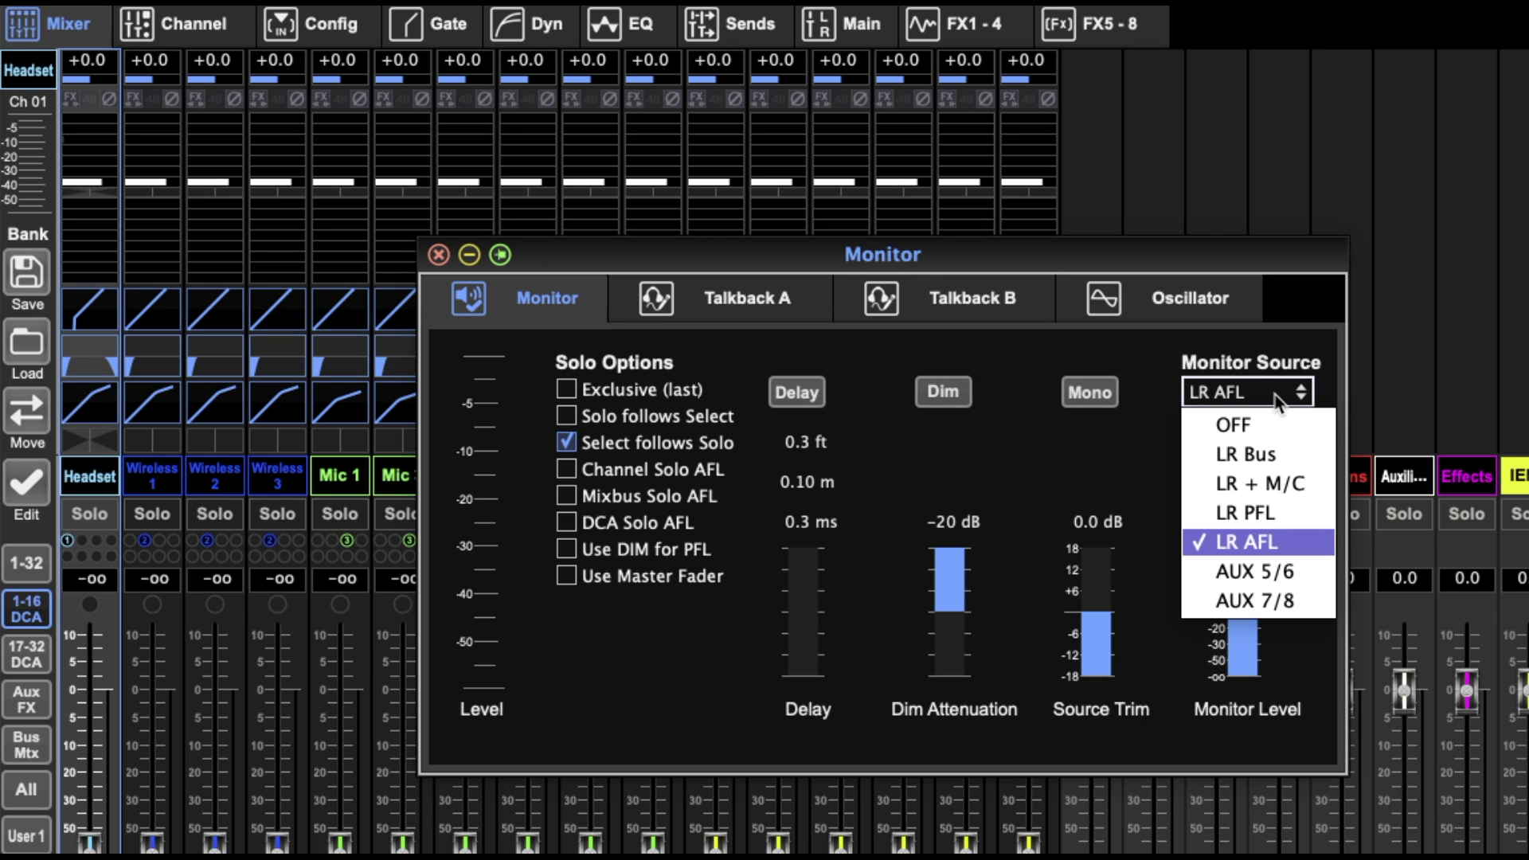
pyautogui.click(1279, 403)
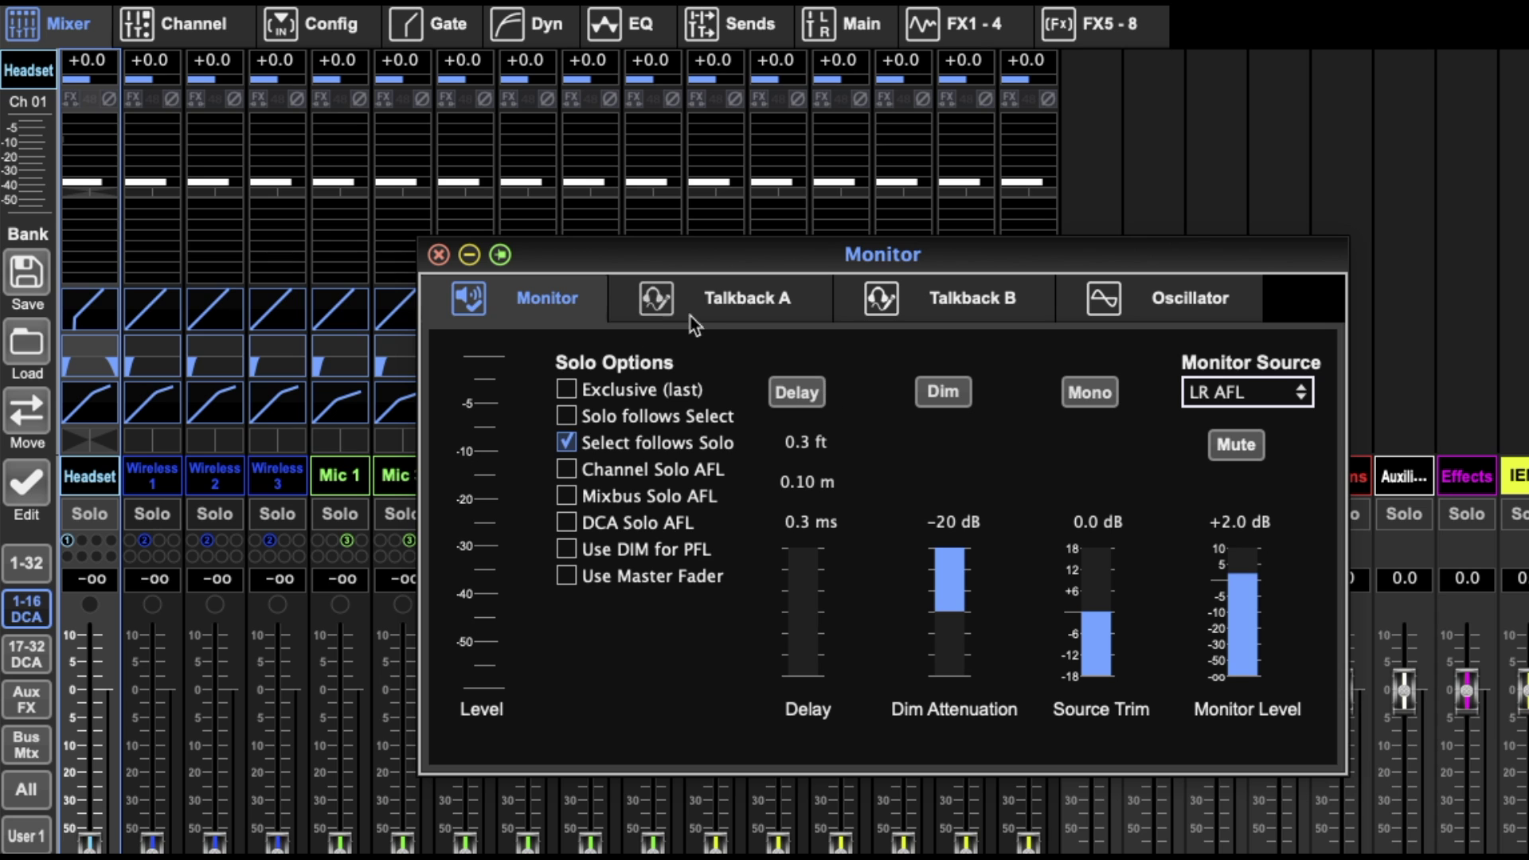
# Step: Compare Talkback A and B settings, sending Talkback A to MixBus 13 then removing it
pyautogui.click(721, 301)
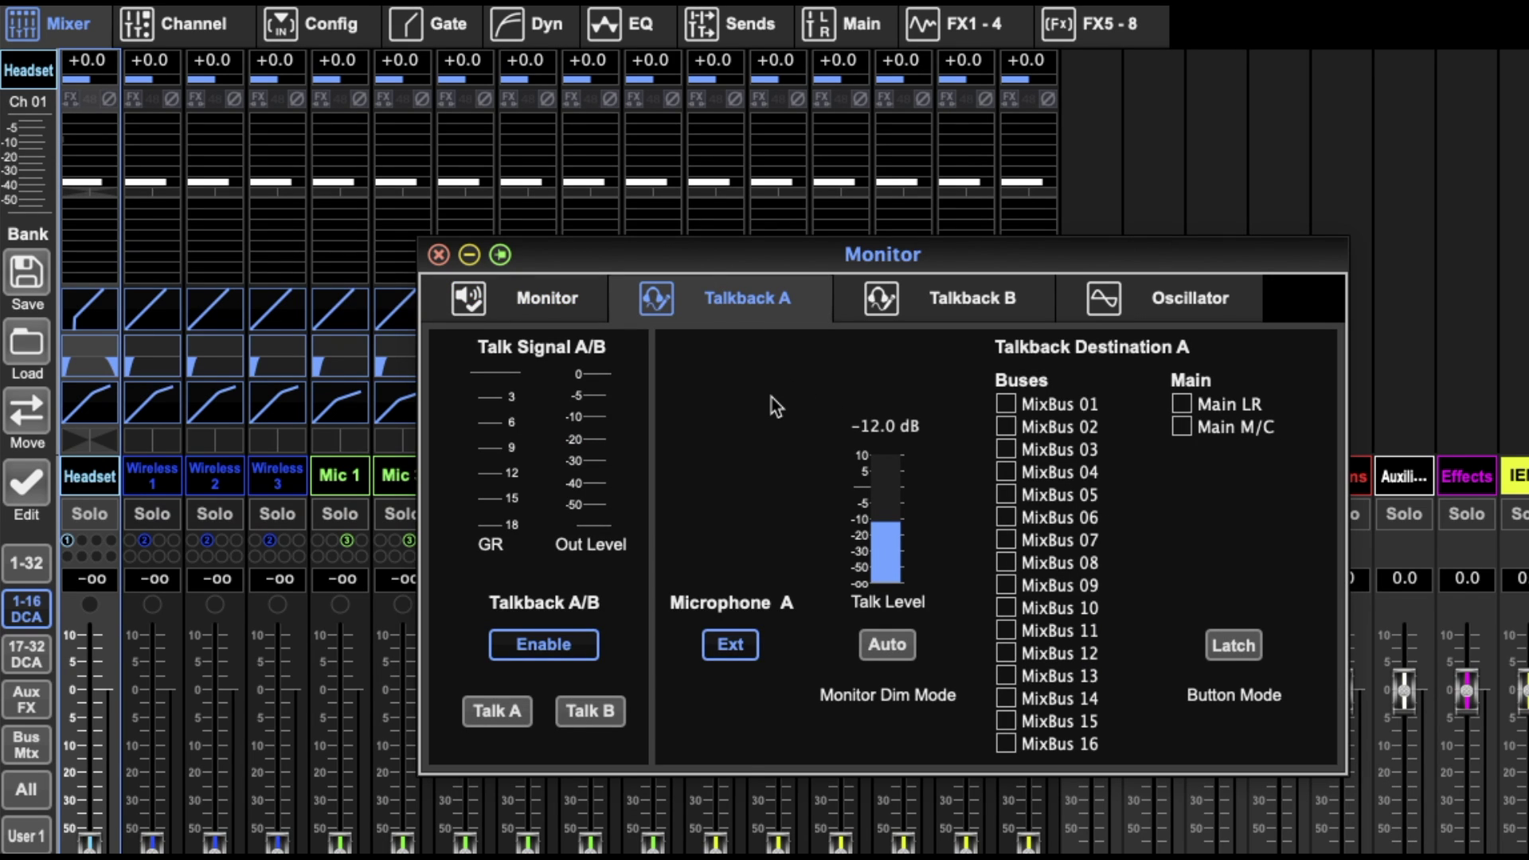
pyautogui.click(972, 301)
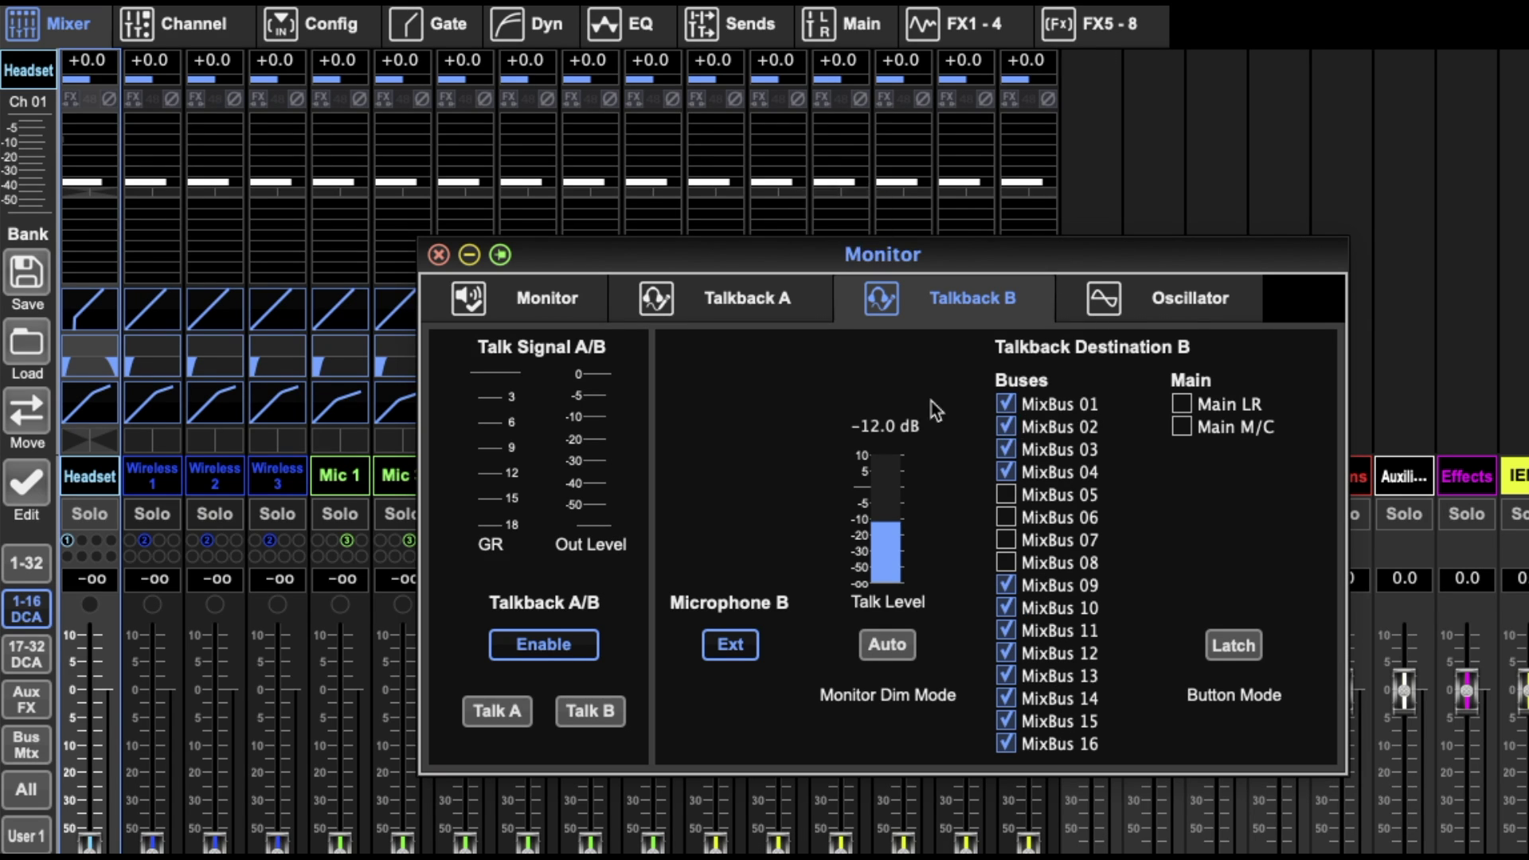
pyautogui.click(823, 295)
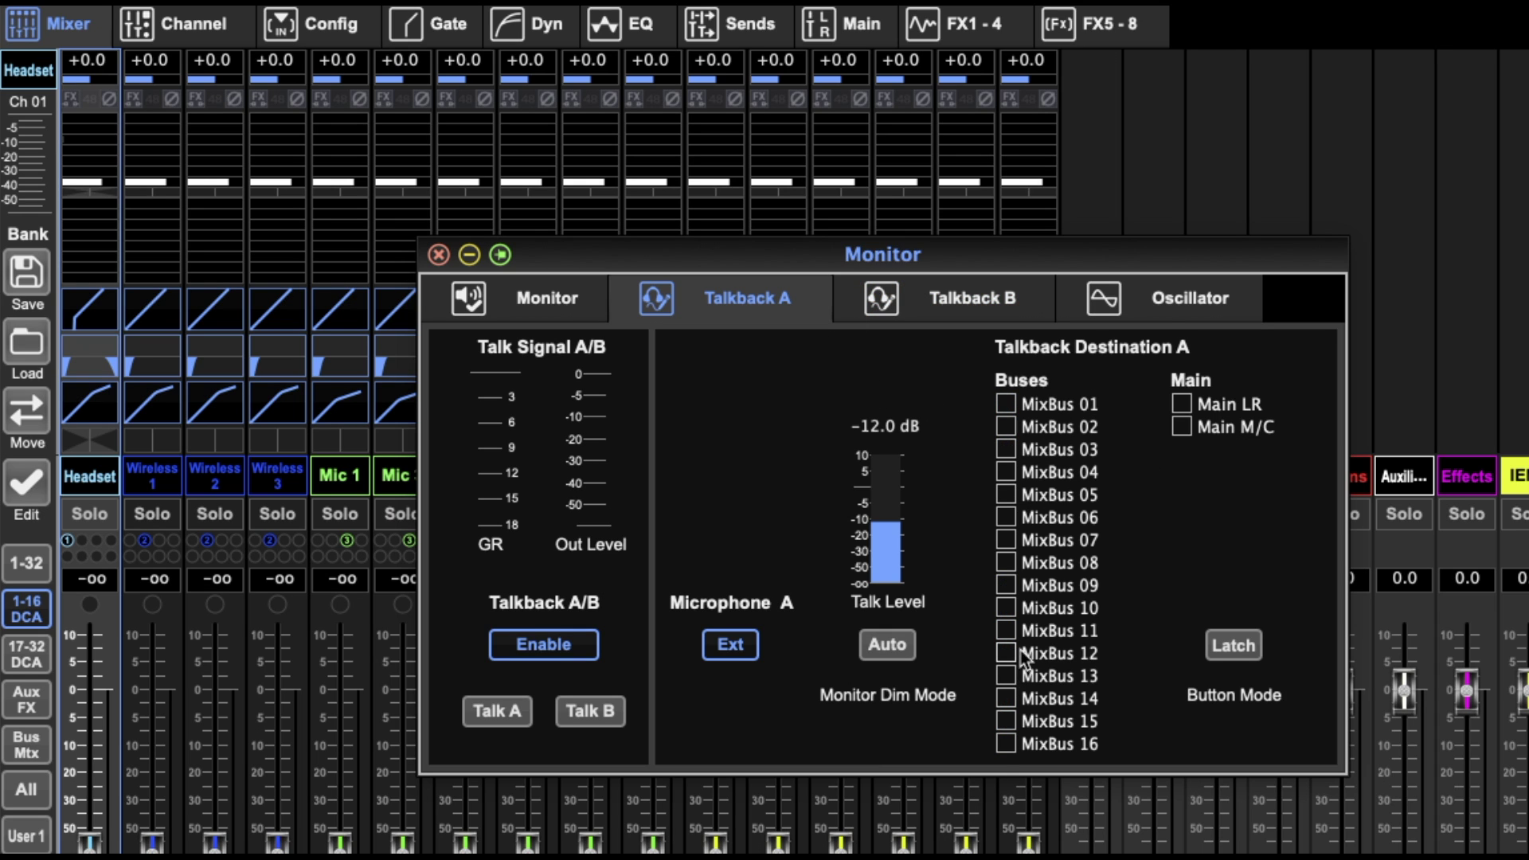
pyautogui.click(1006, 675)
pyautogui.click(1006, 675)
# Step: Try Talk A and Talk B, enabling Latch to latch Talk A, then disabling Latch
pyautogui.click(529, 726)
pyautogui.click(592, 721)
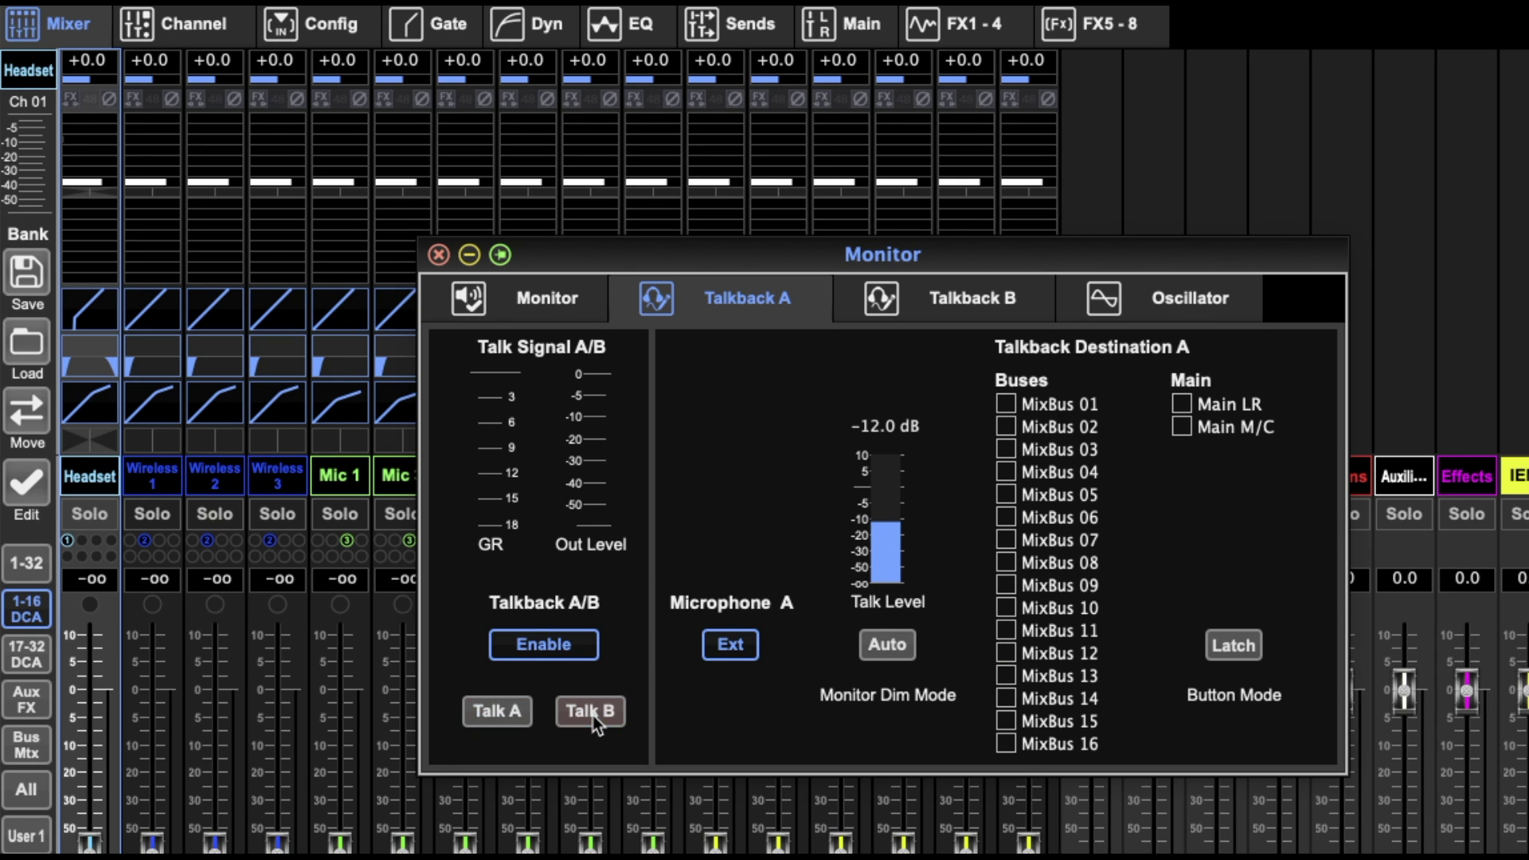
pyautogui.click(510, 716)
pyautogui.click(1230, 647)
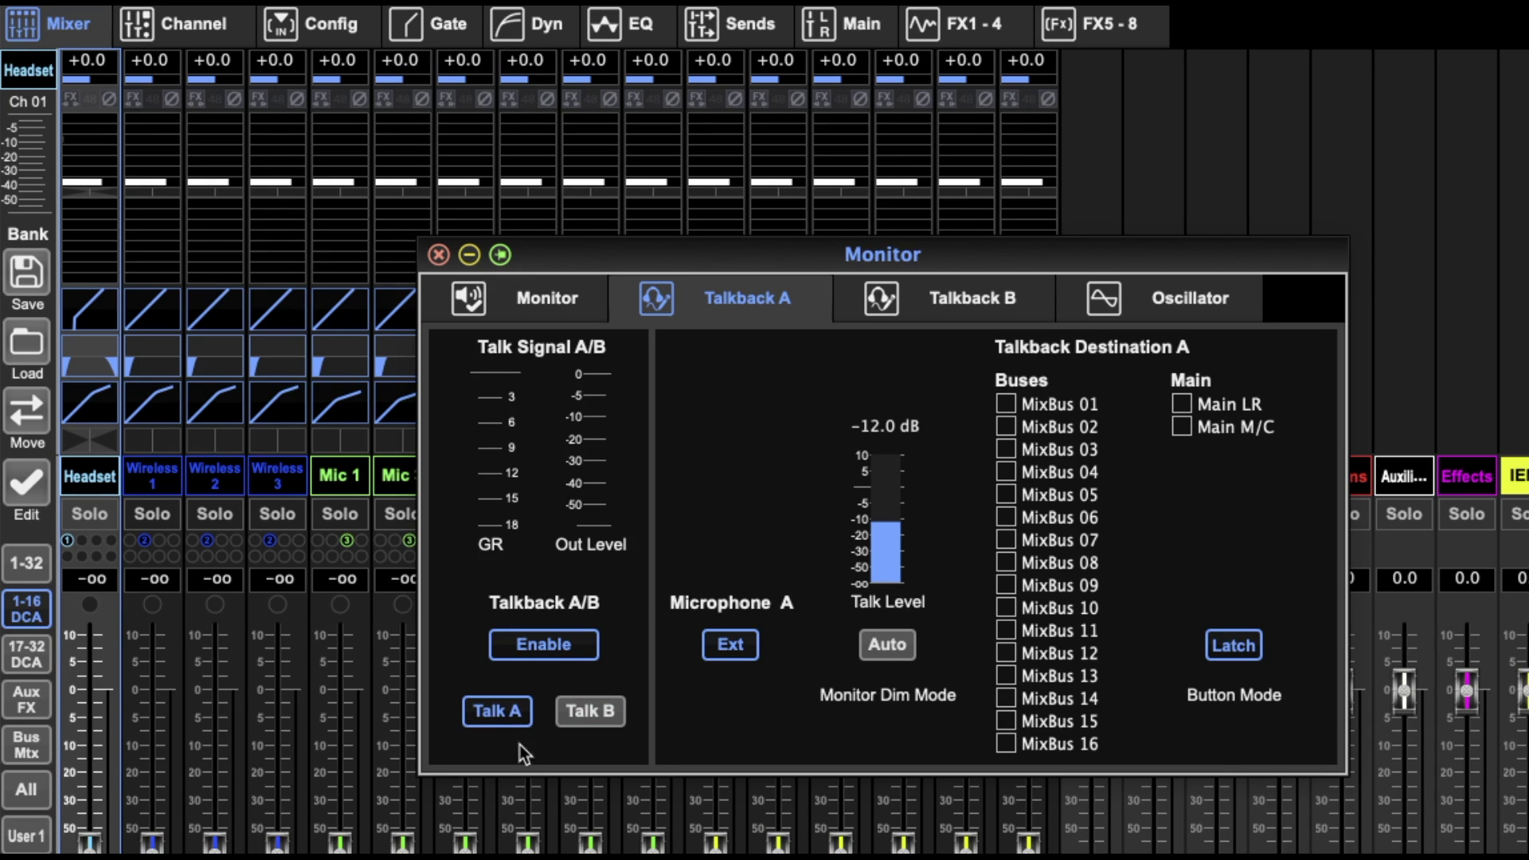
pyautogui.click(515, 718)
pyautogui.click(1234, 645)
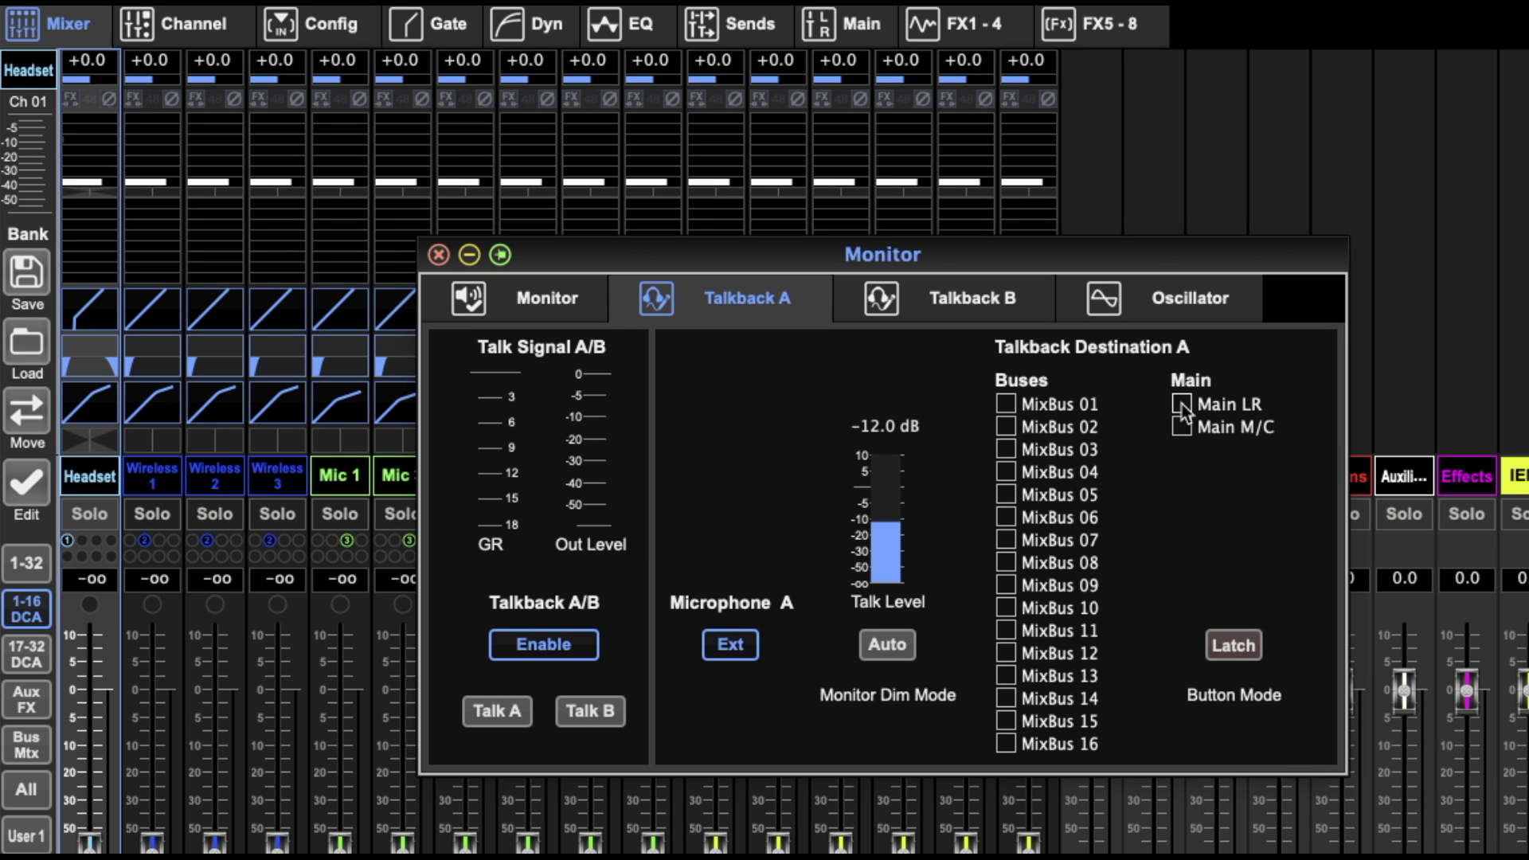
# Step: Set dim to Auto, toggle the external mic and Enable, latch Talk A, then view Oscillator settings
pyautogui.click(885, 644)
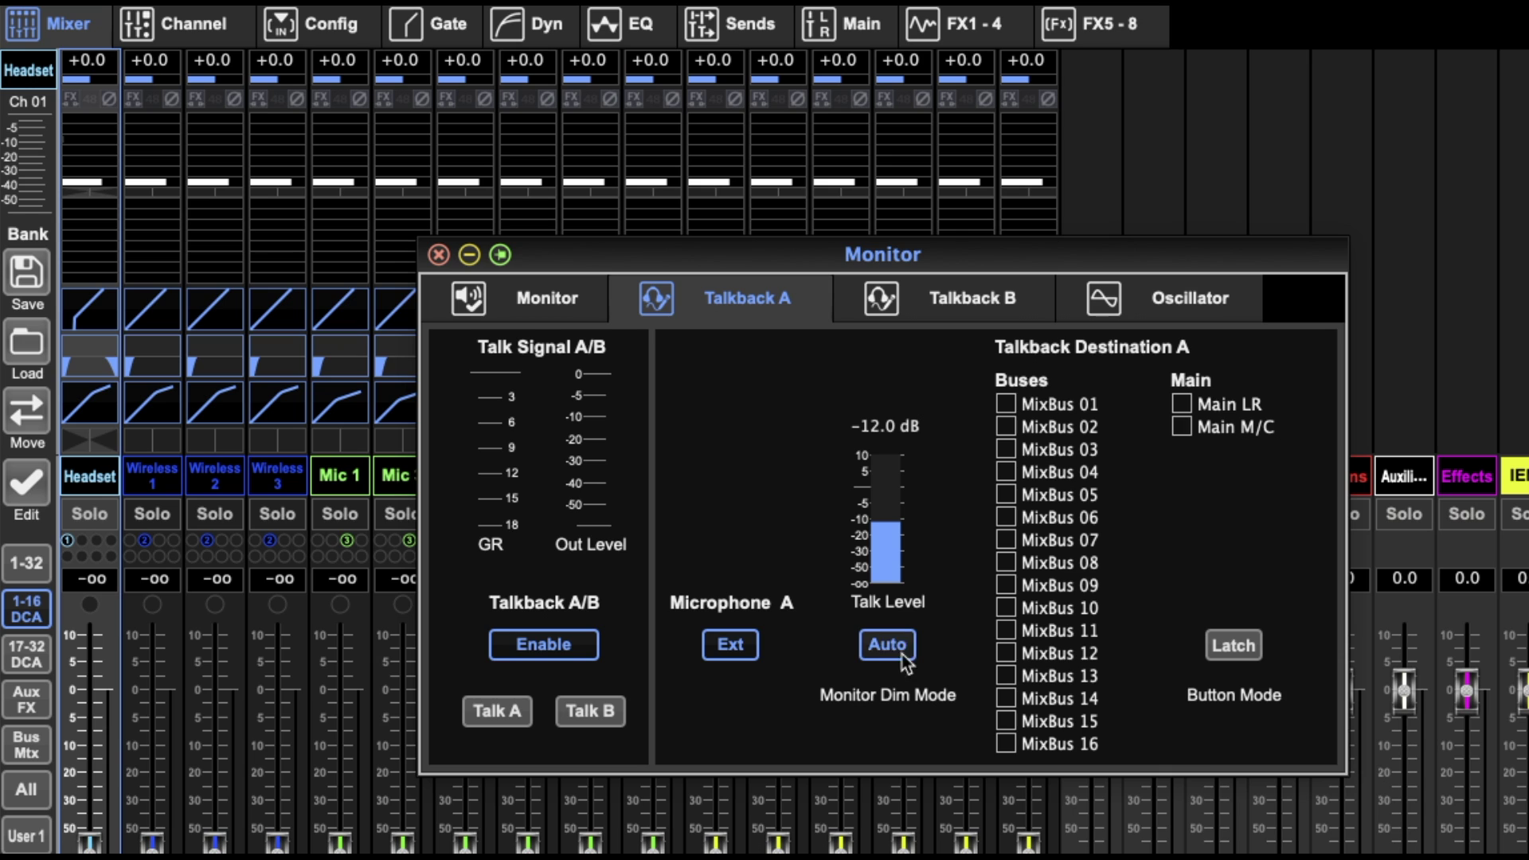
pyautogui.click(740, 645)
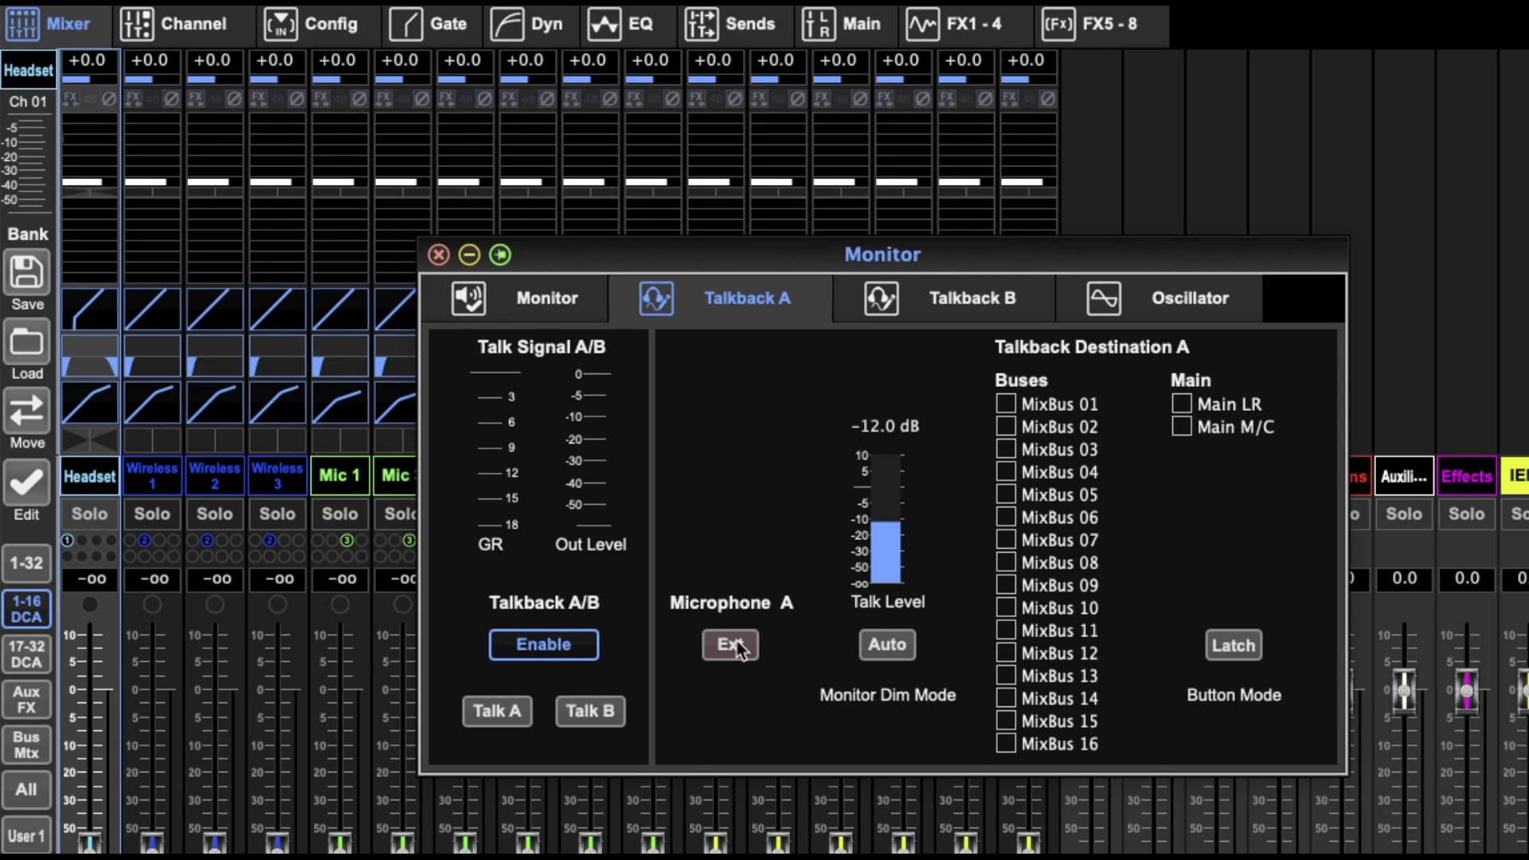
pyautogui.click(567, 650)
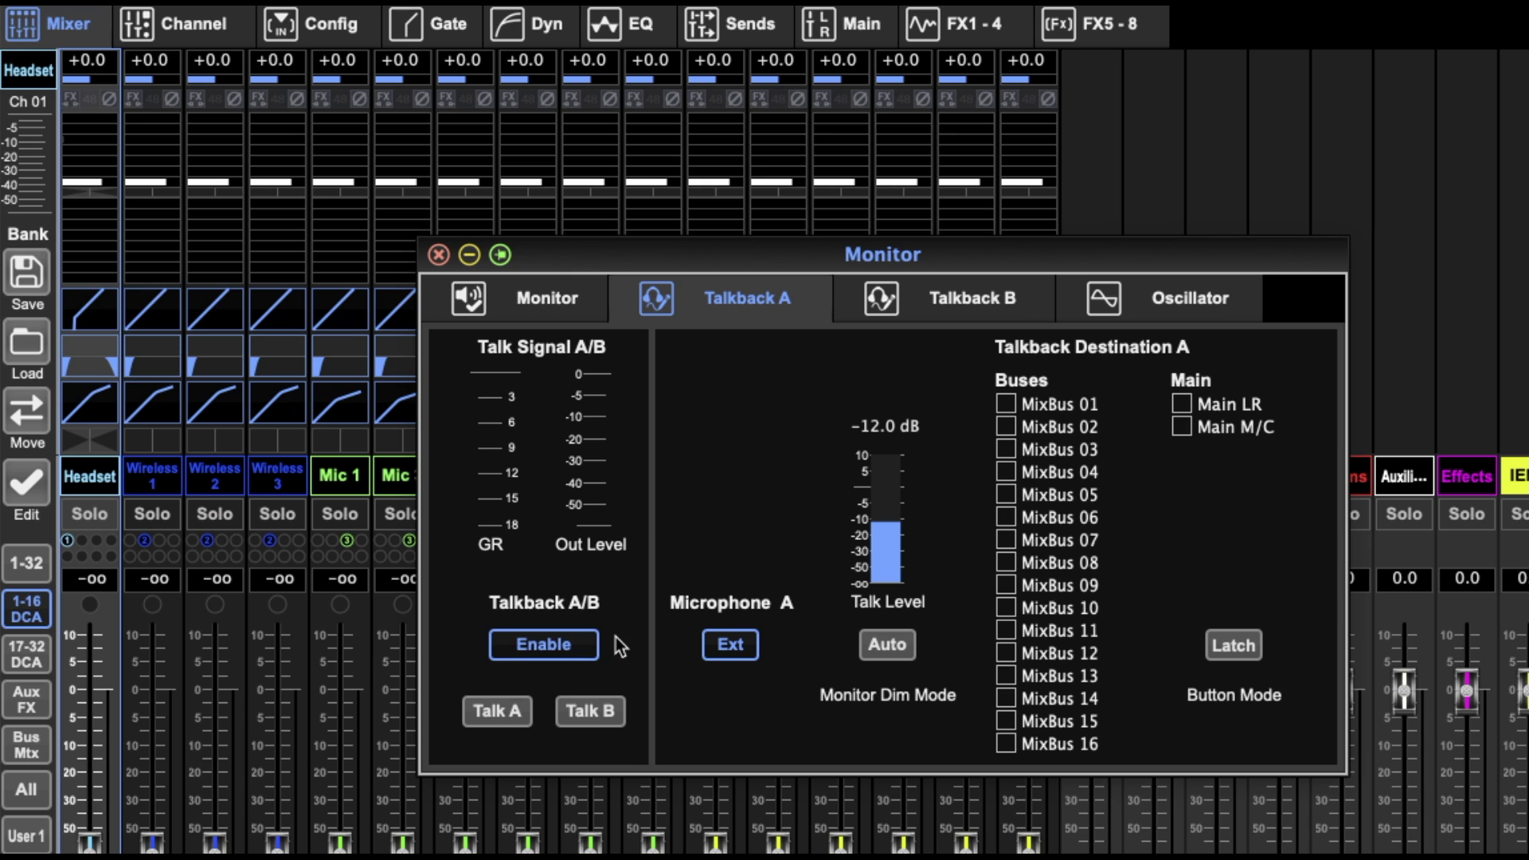
pyautogui.click(500, 712)
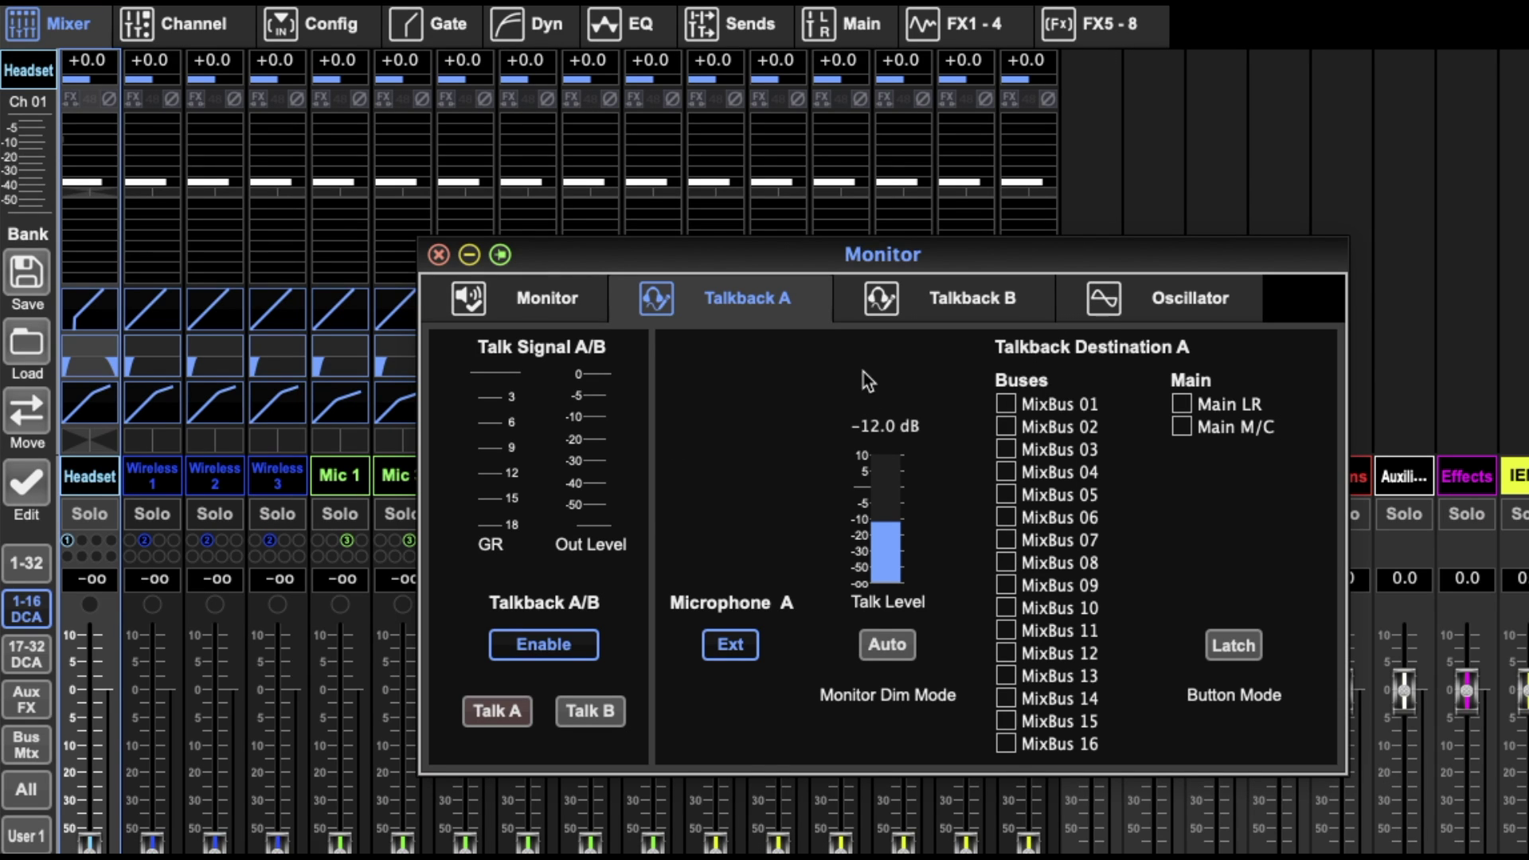
pyautogui.click(987, 307)
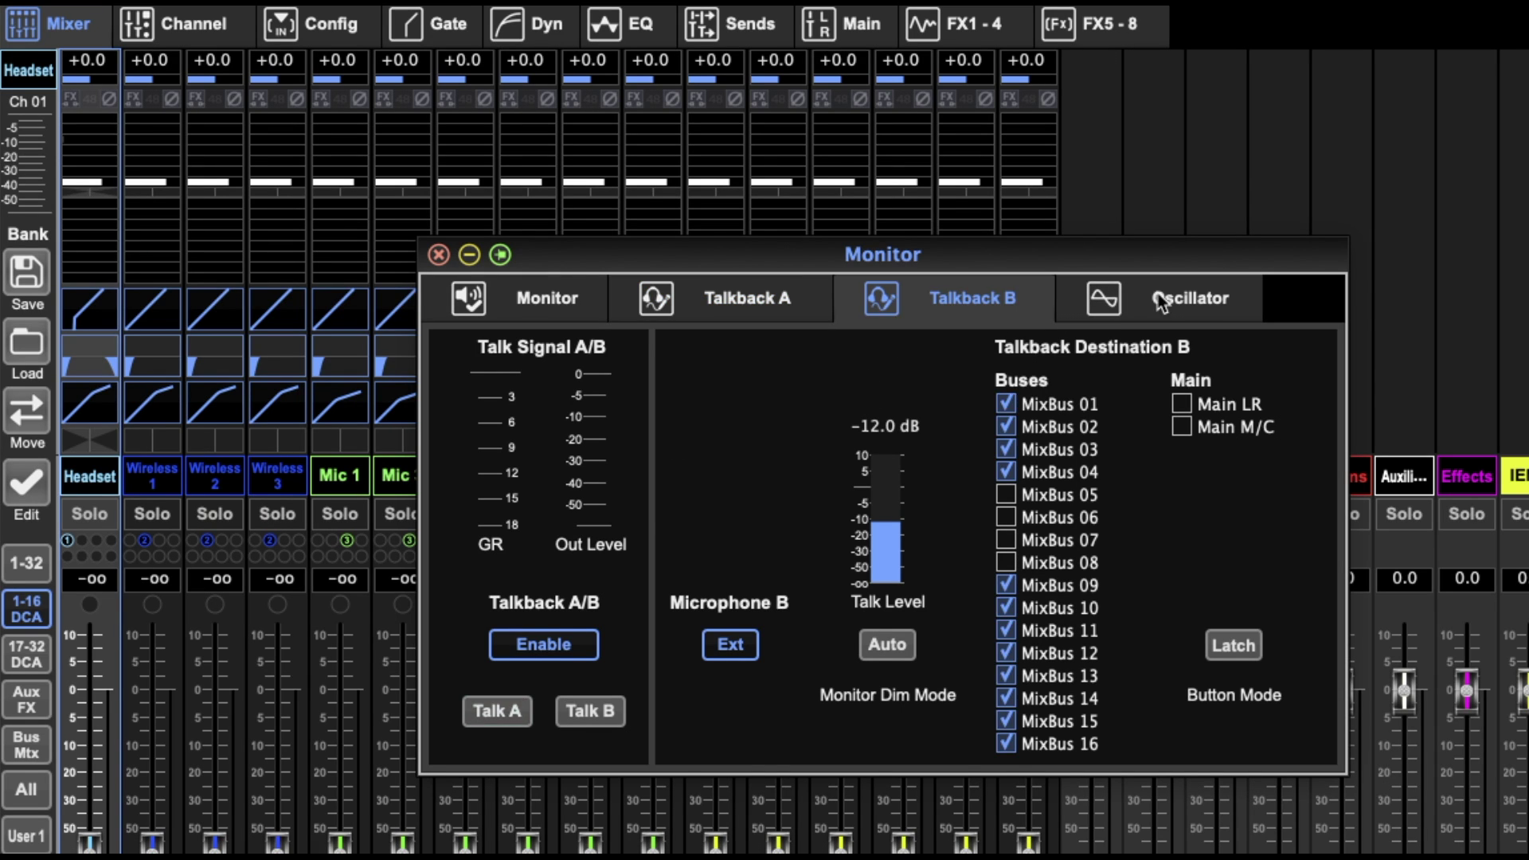
pyautogui.click(1106, 299)
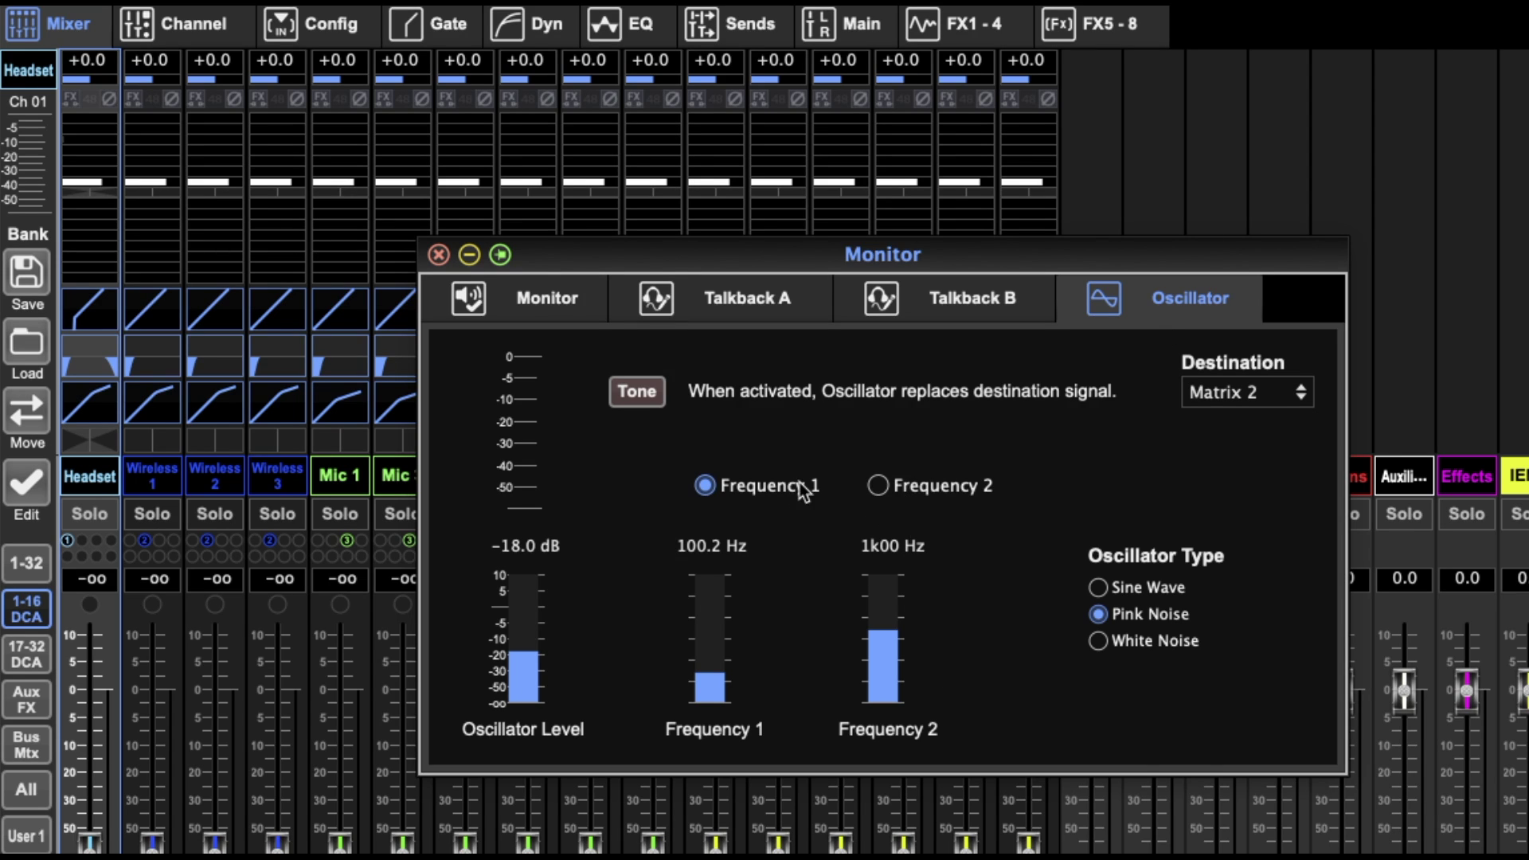
# Step: Set the oscillator to Sine Wave, Frequency 1 at 2k37 Hz and Frequency 2 at 71.0 Hz
pyautogui.click(1134, 642)
pyautogui.click(1139, 589)
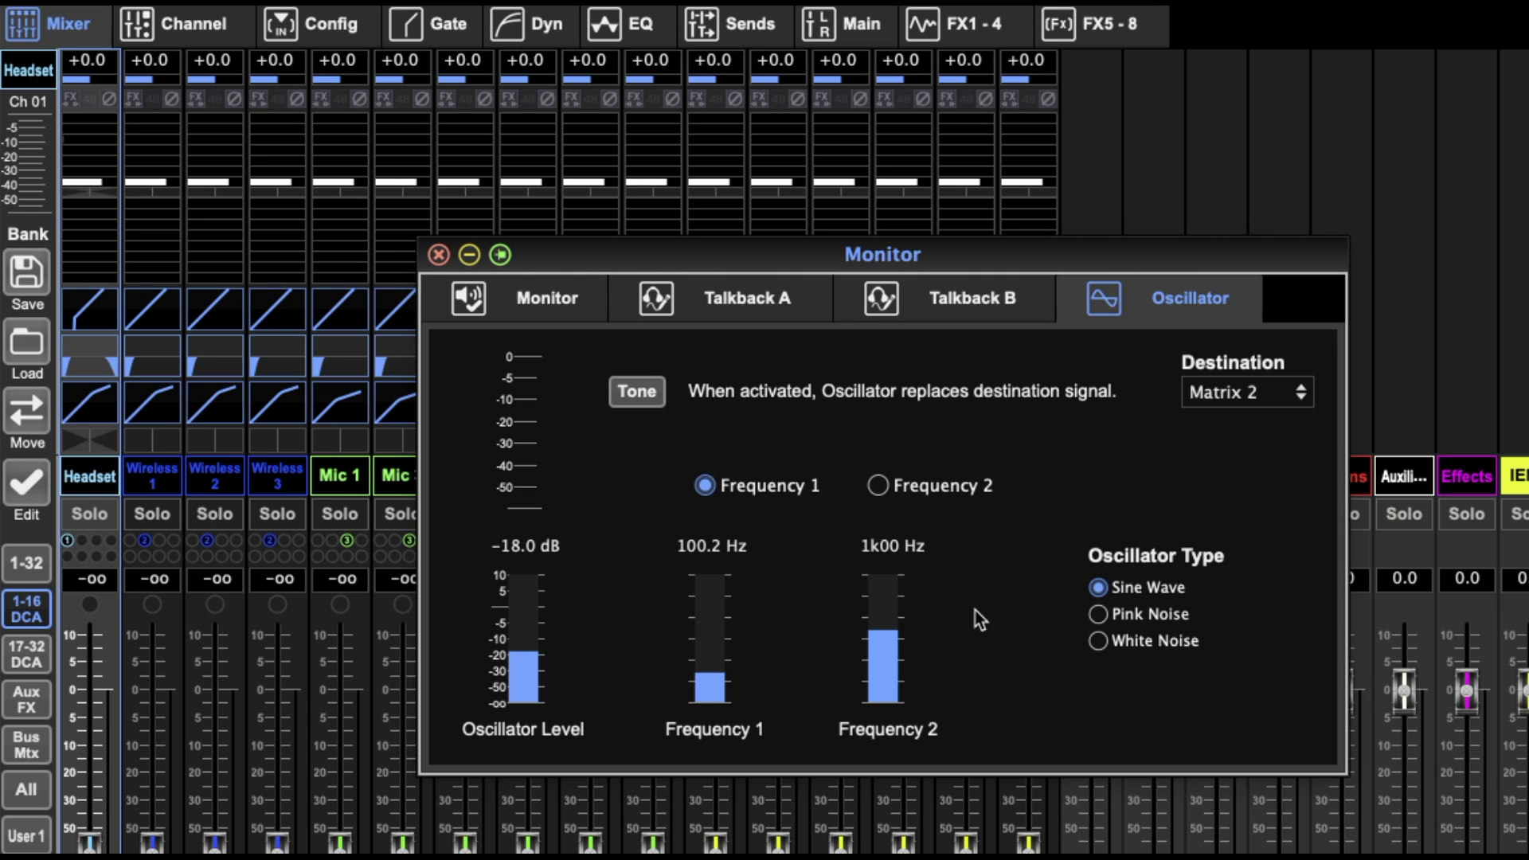
pyautogui.moveTo(521, 643)
pyautogui.moveTo(708, 667)
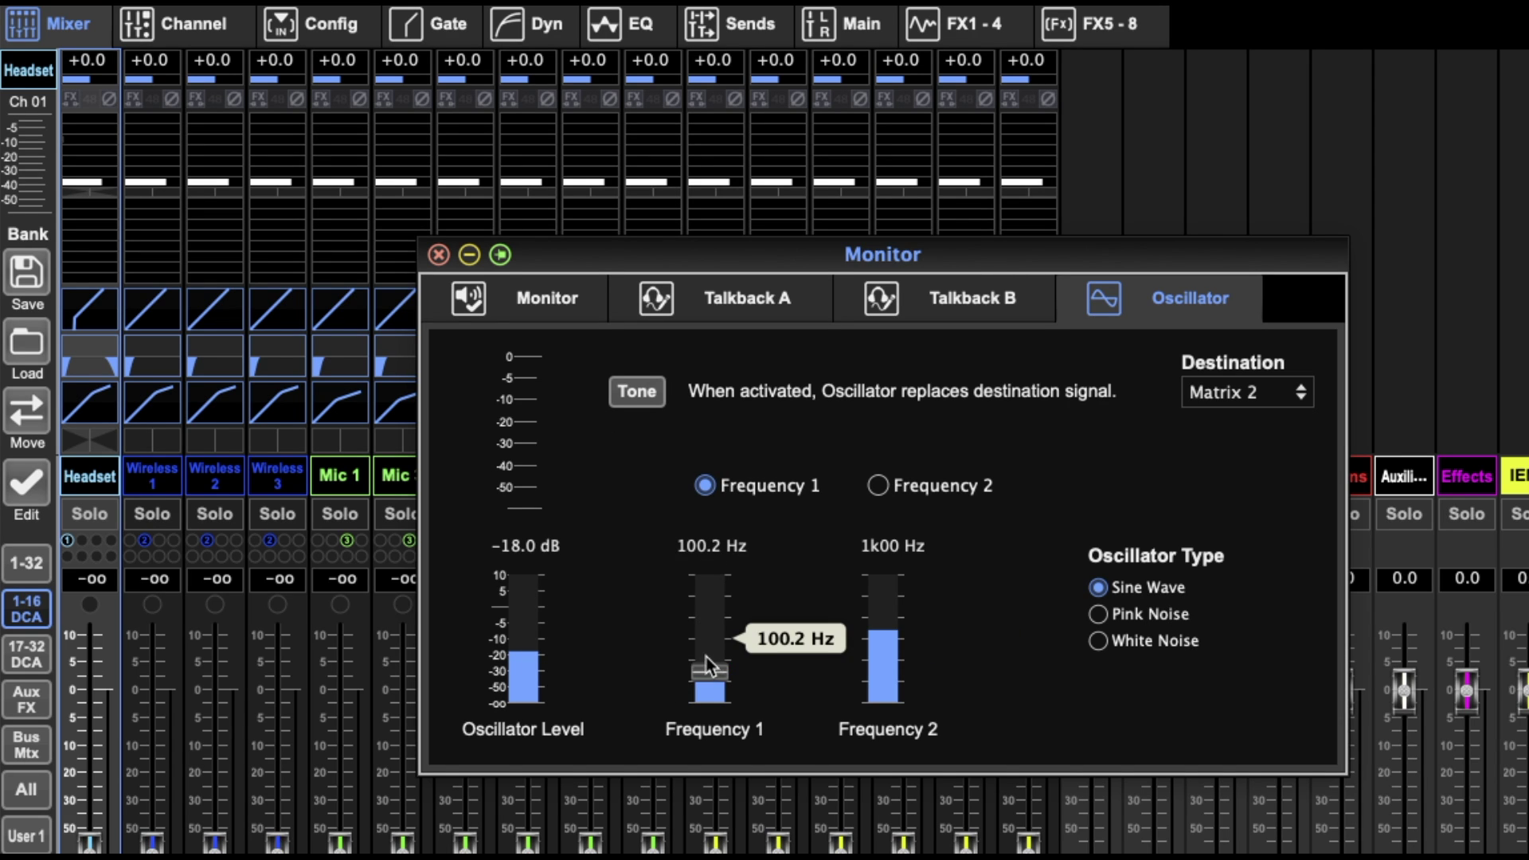
pyautogui.moveTo(709, 668); pyautogui.dragTo(709, 615)
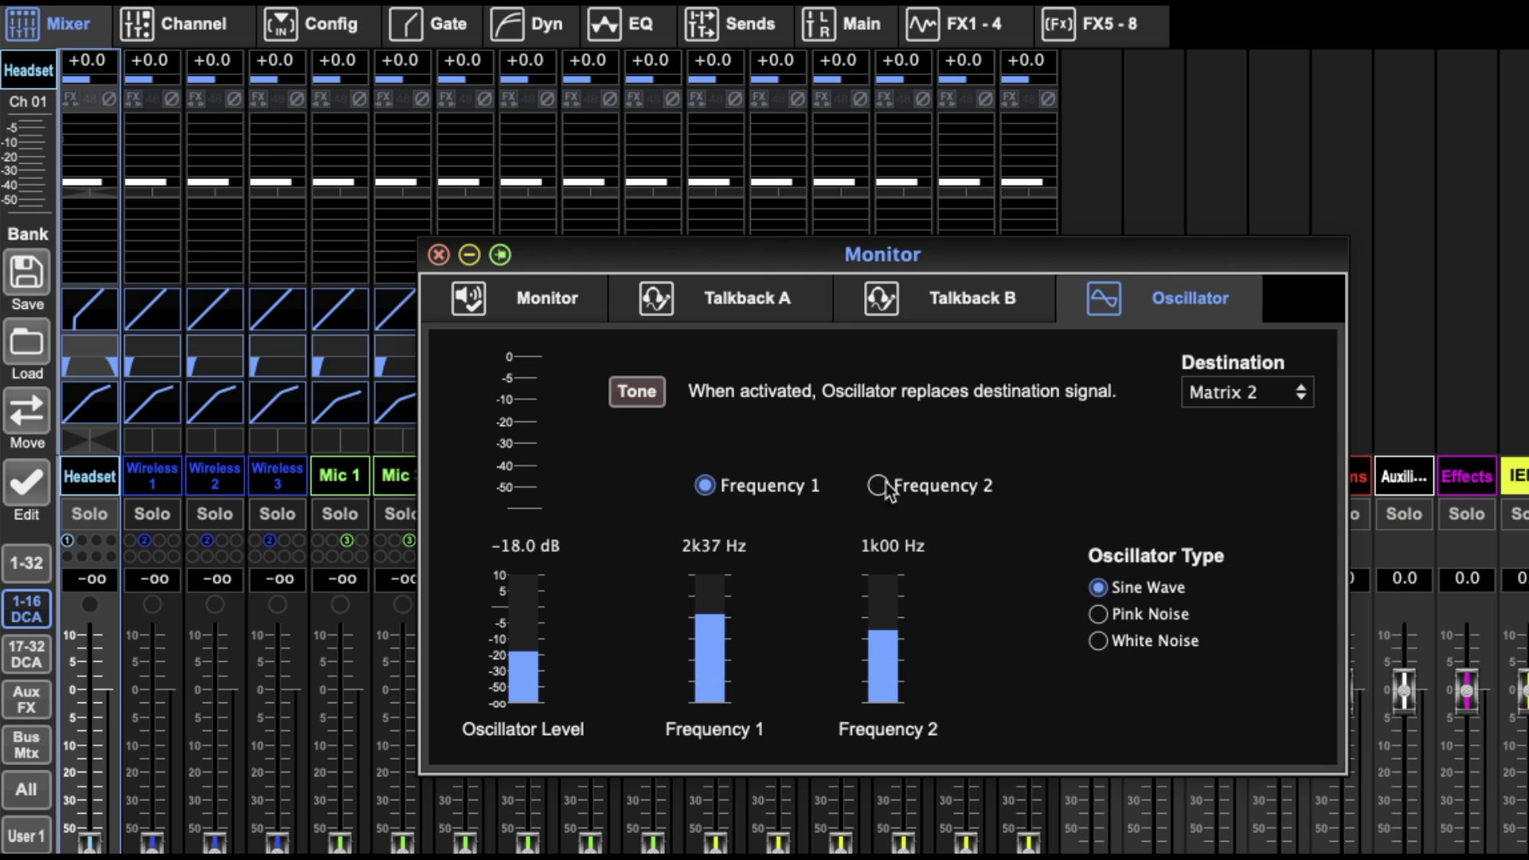
pyautogui.moveTo(882, 631); pyautogui.dragTo(885, 725)
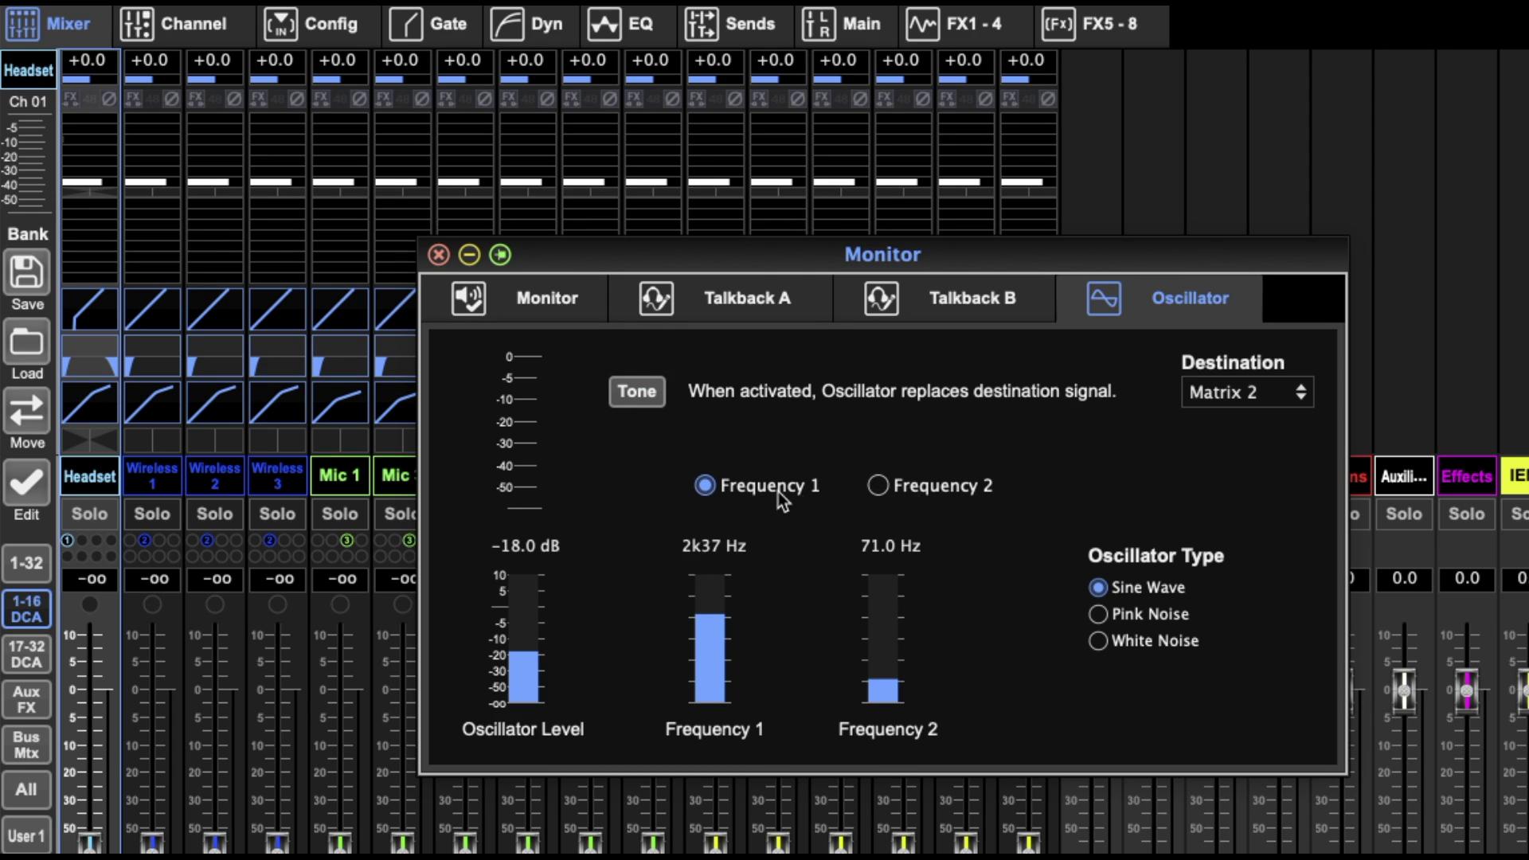
# Step: Switch between Frequency 2 and 1, toggle tone on and off, and confirm Matrix 2 destination
pyautogui.click(878, 485)
pyautogui.click(700, 487)
pyautogui.click(633, 398)
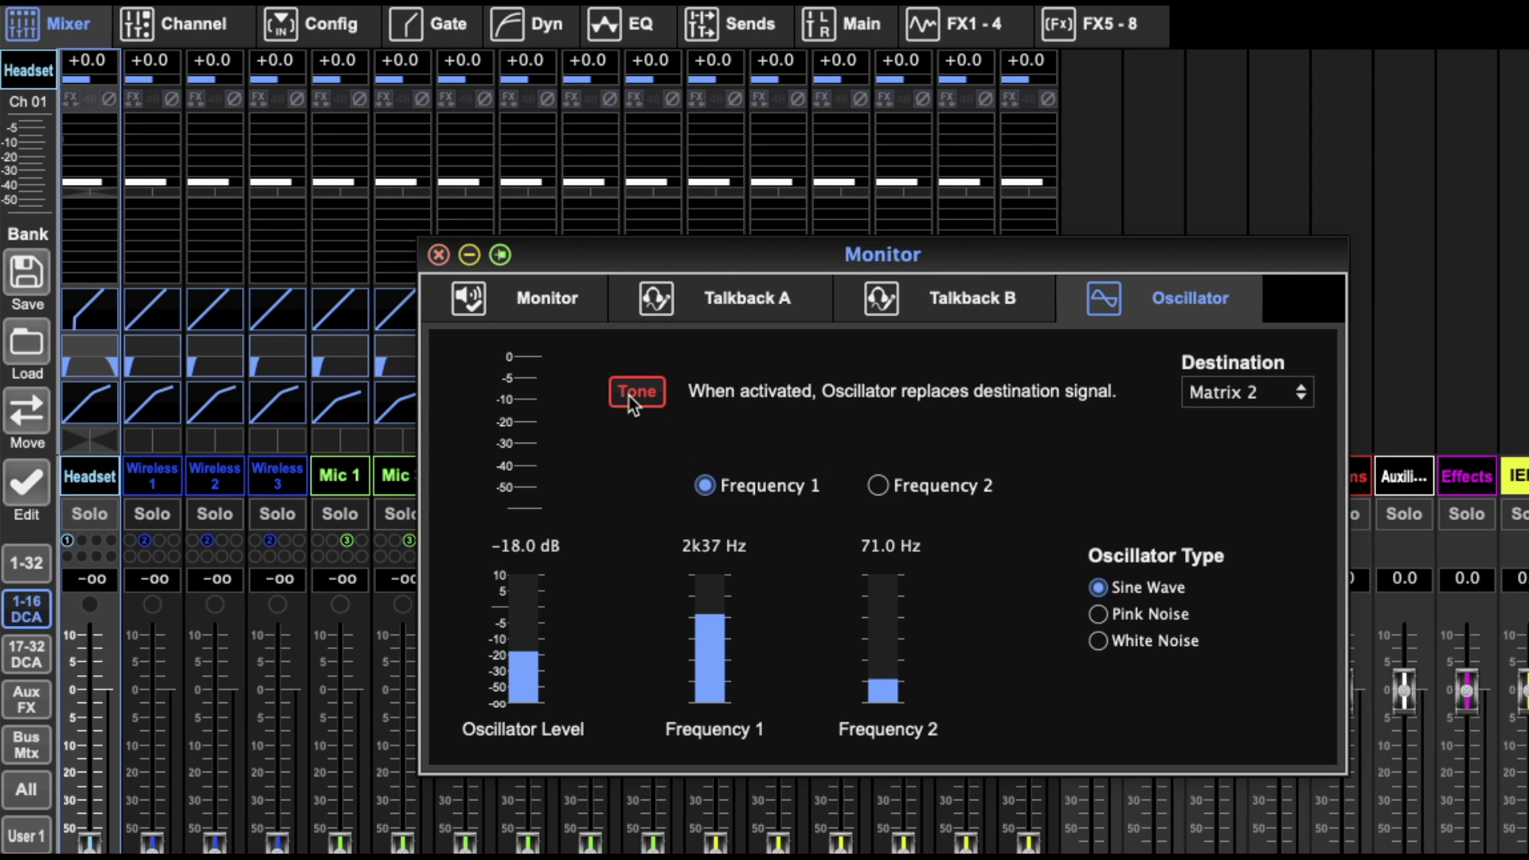
pyautogui.click(636, 398)
pyautogui.click(1270, 393)
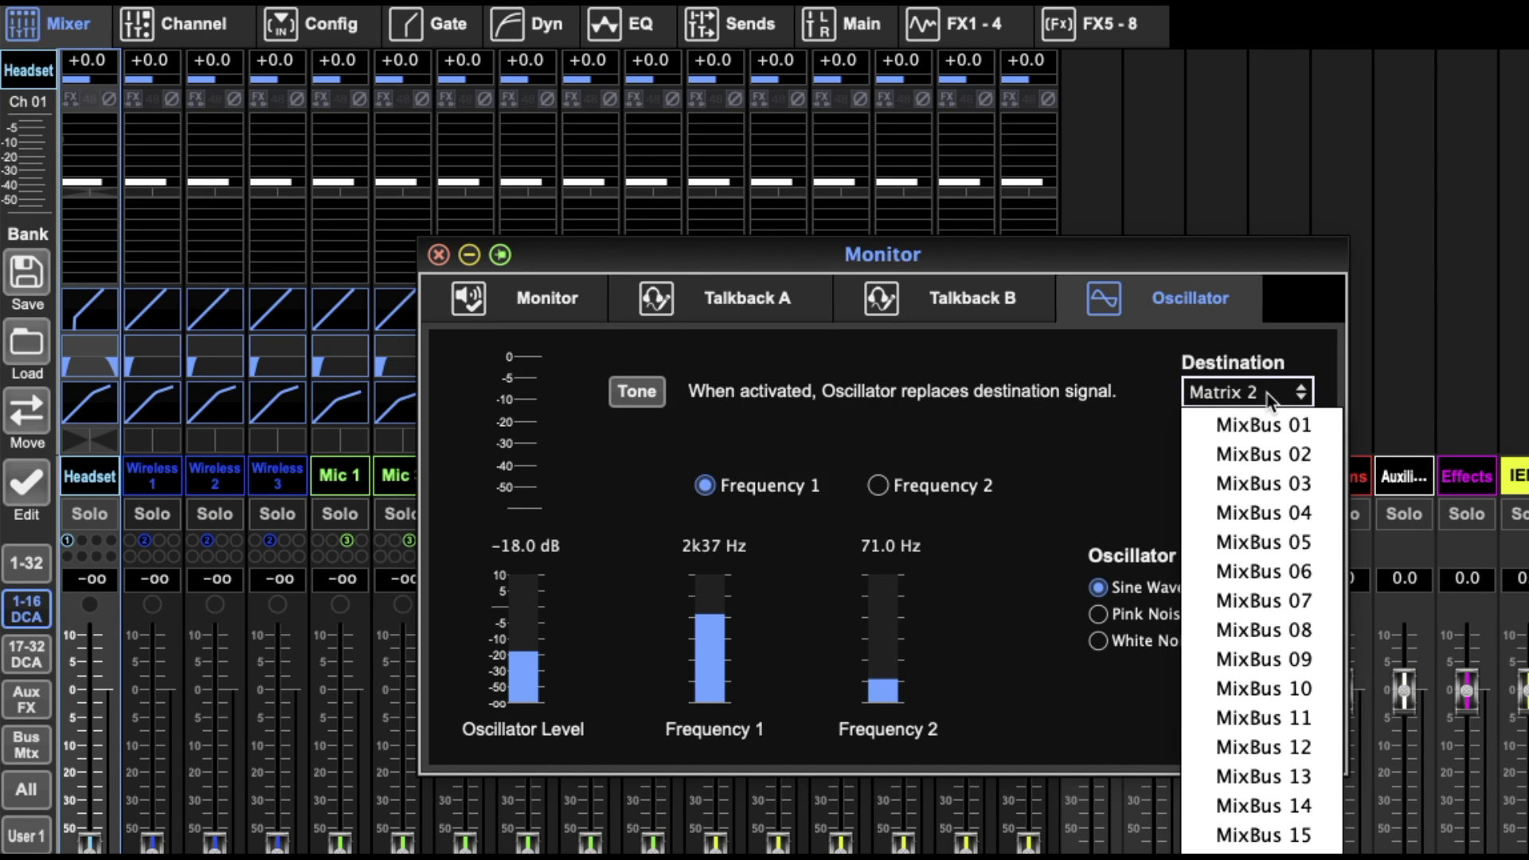
pyautogui.click(1271, 398)
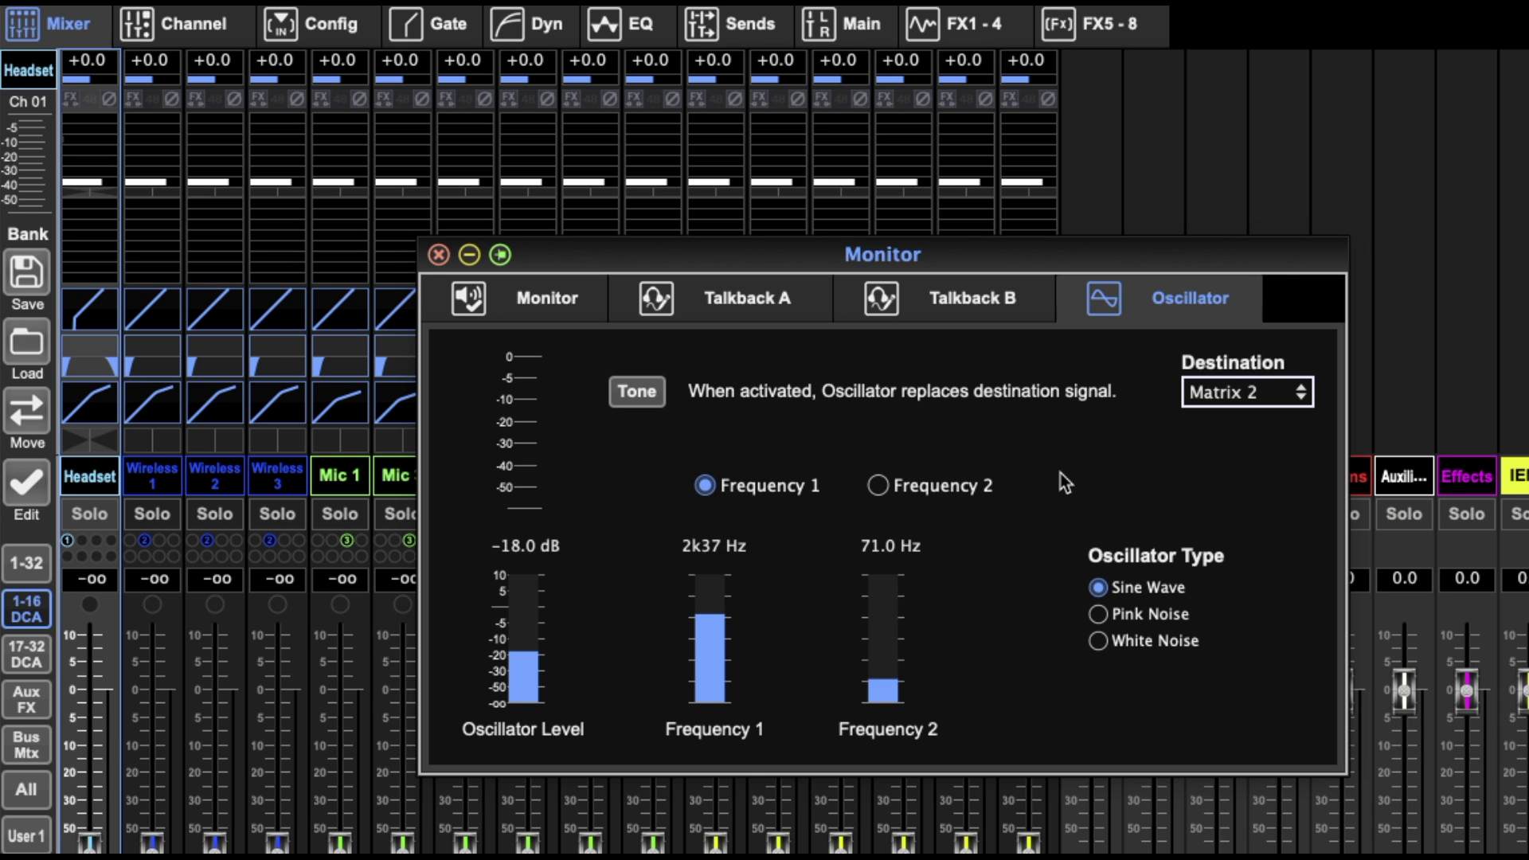